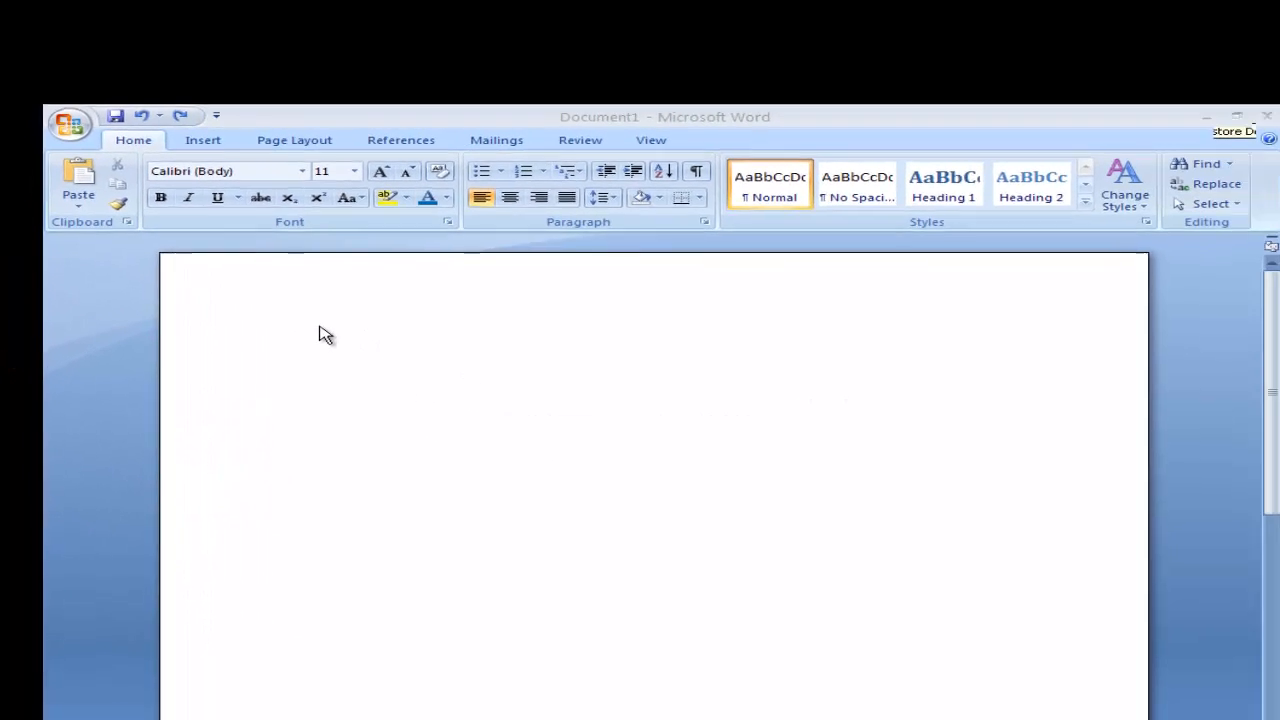
Enter the story paragraph beginning "Long ago in ancient Japan, there lived two brothers" at the top of the blank document
click(319, 327)
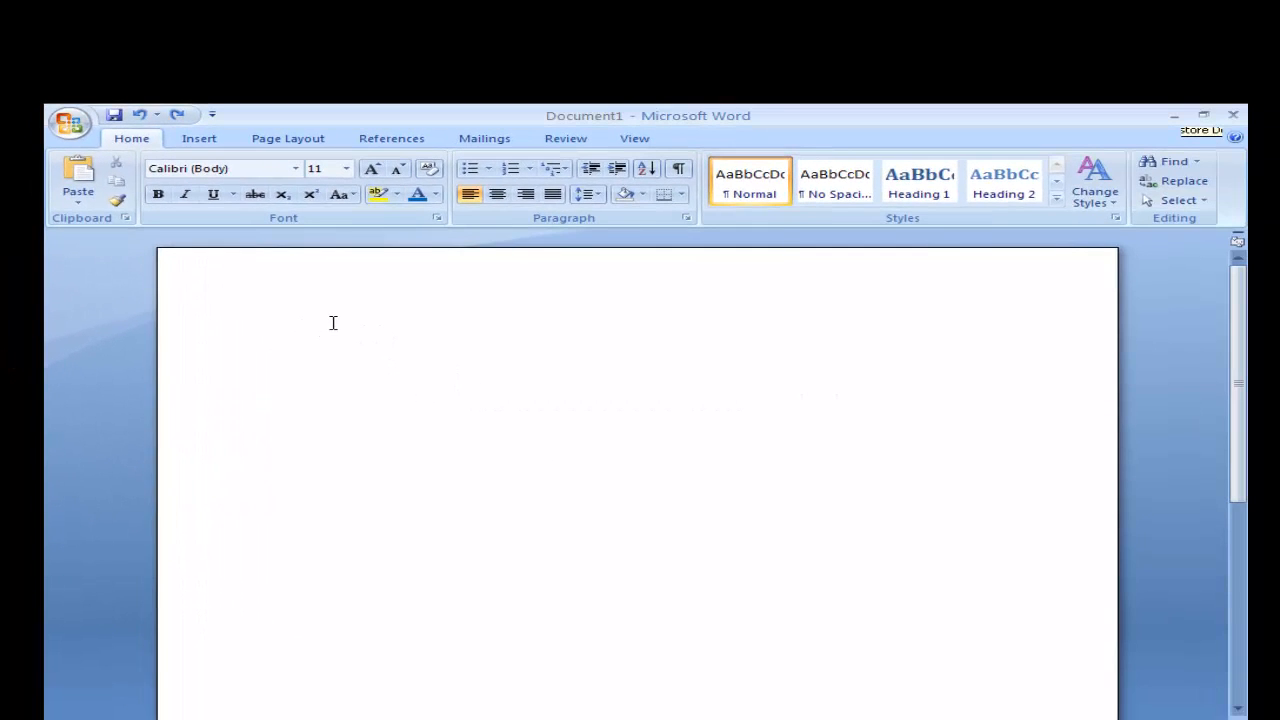
text(Long ago in ancient Japan, there lived two brothers named Asao and Ayato. Asao was the older brother and Ayato was the younger one. Now, these brothers were quite different from each other. While Asao was greedy and selfish, Ayato was a kind and helpful man. Both of them lived with their wives in houses that stood next to each other.)
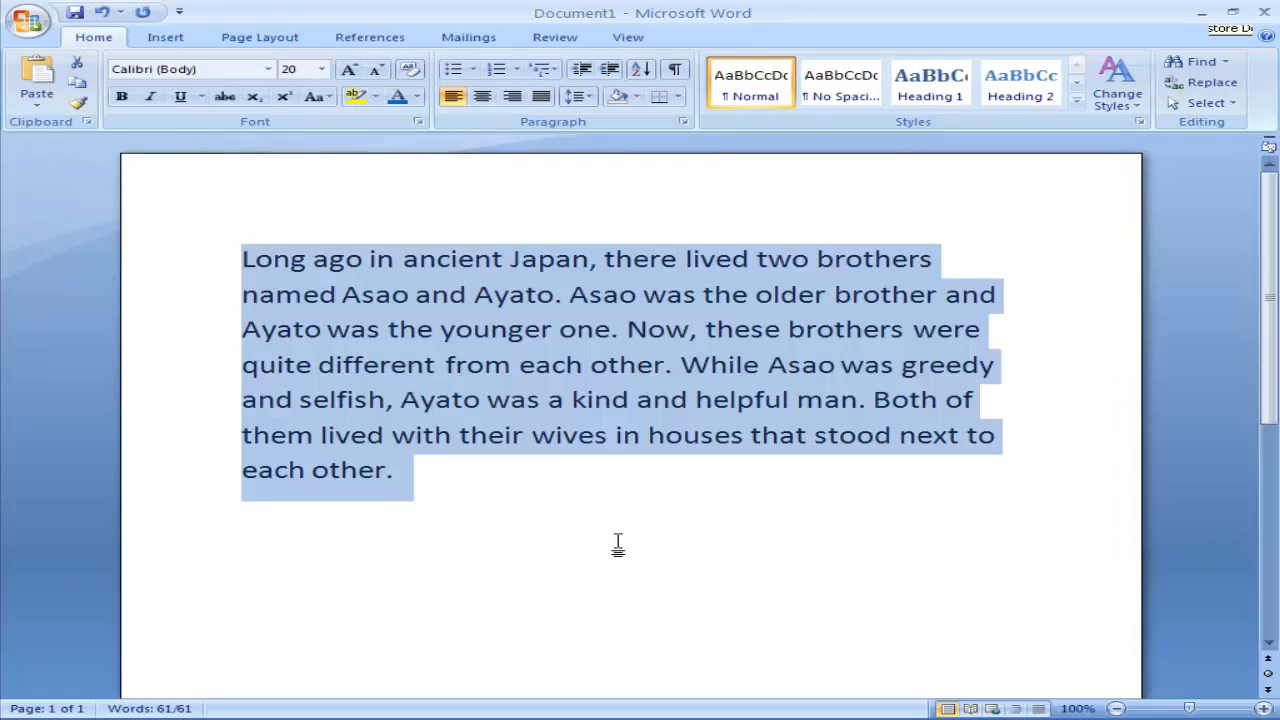
click(614, 543)
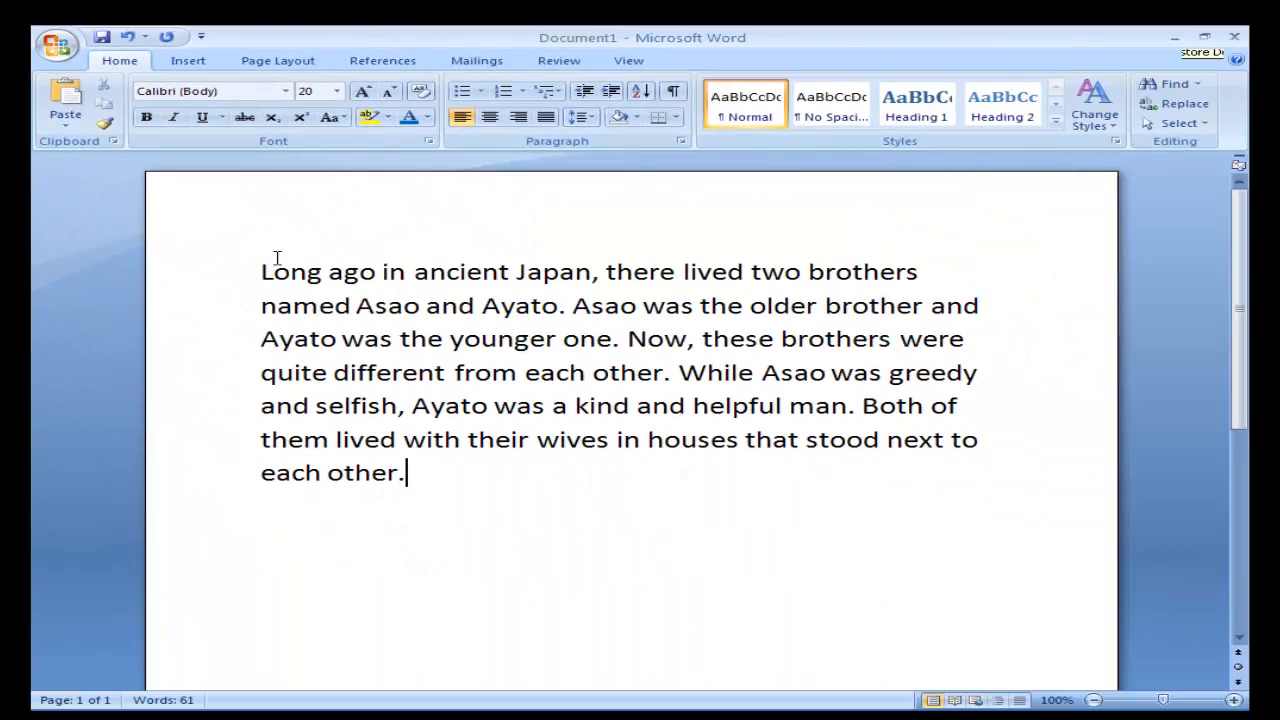
Copy the whole story paragraph and paste a duplicate of it below the original
drag(252, 268, 444, 480)
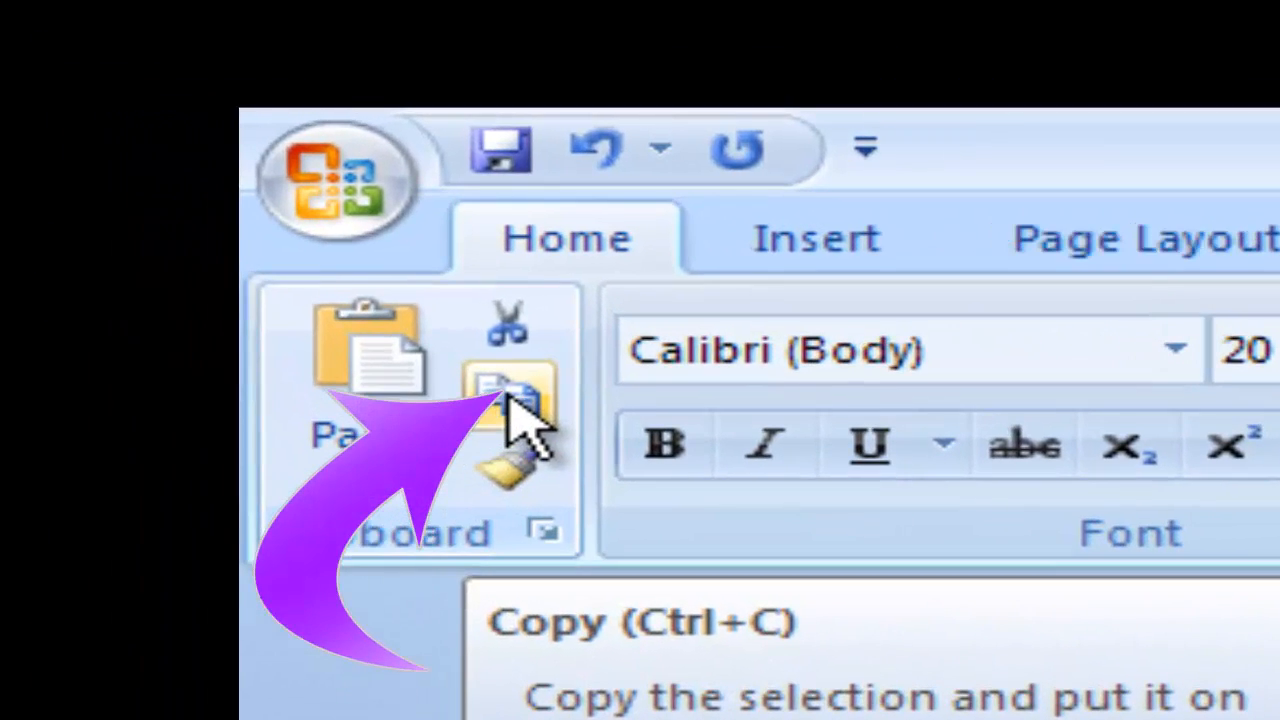
click(508, 396)
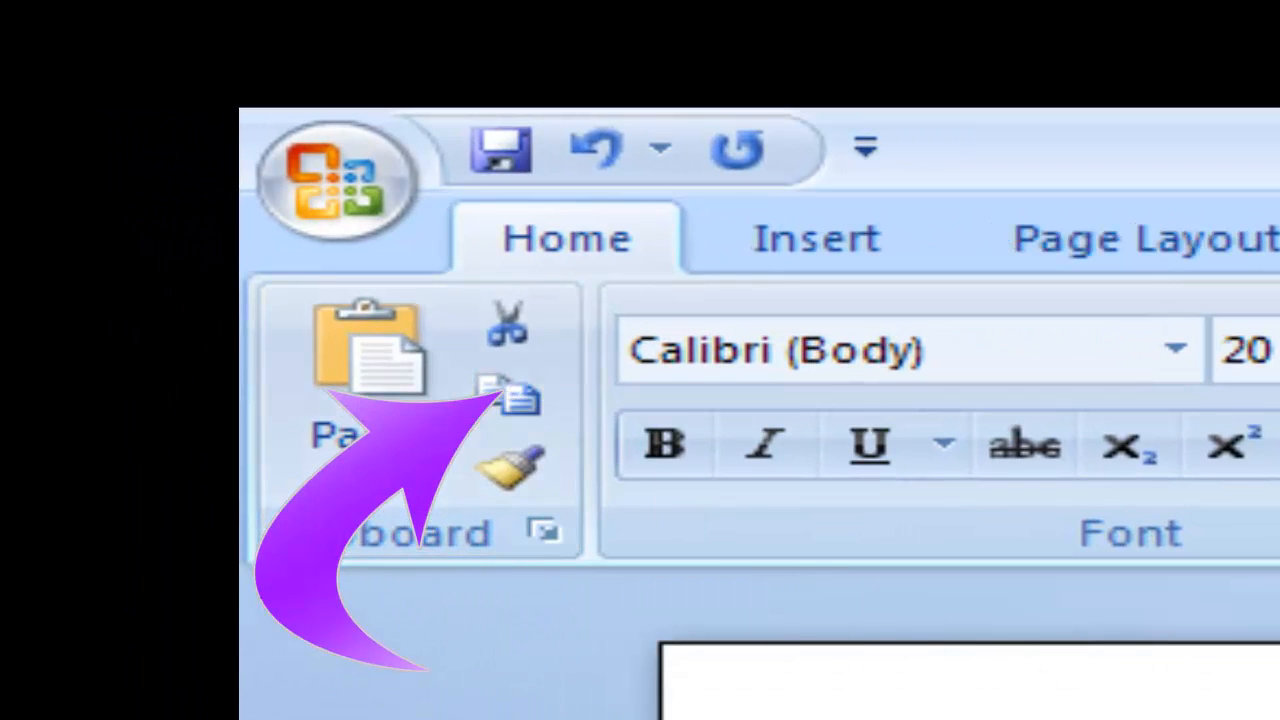
click(528, 392)
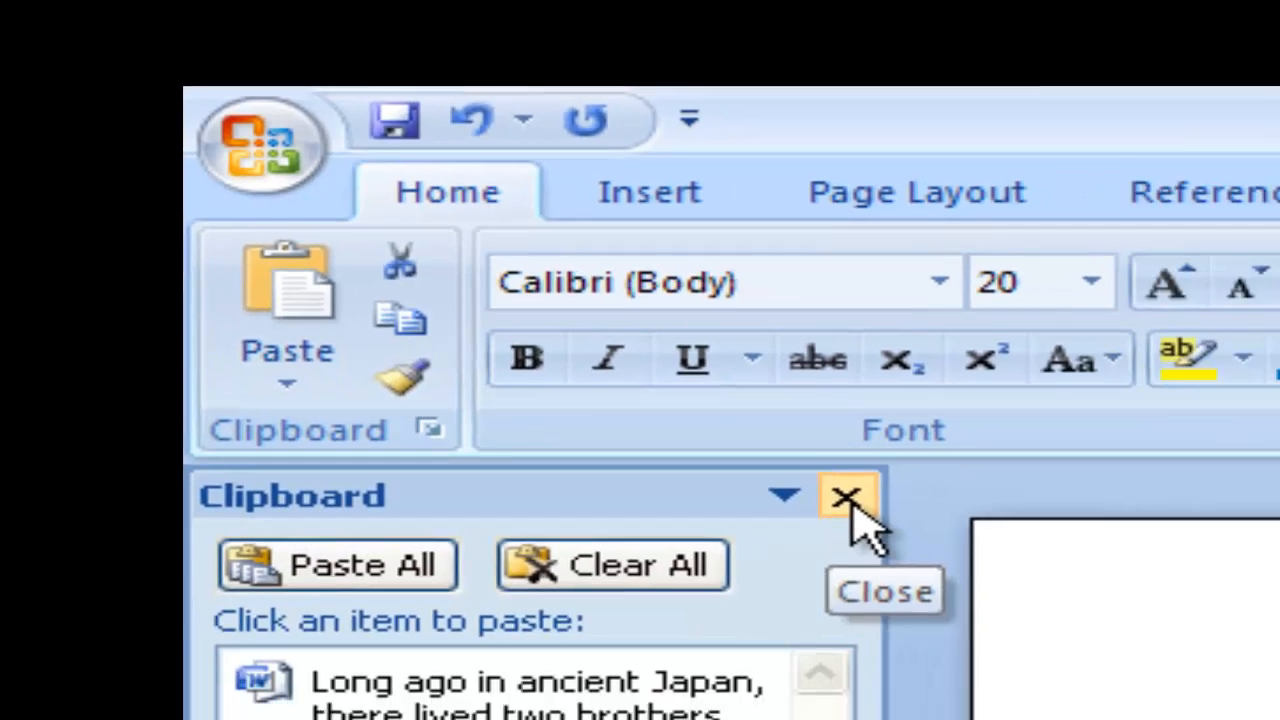
click(1058, 620)
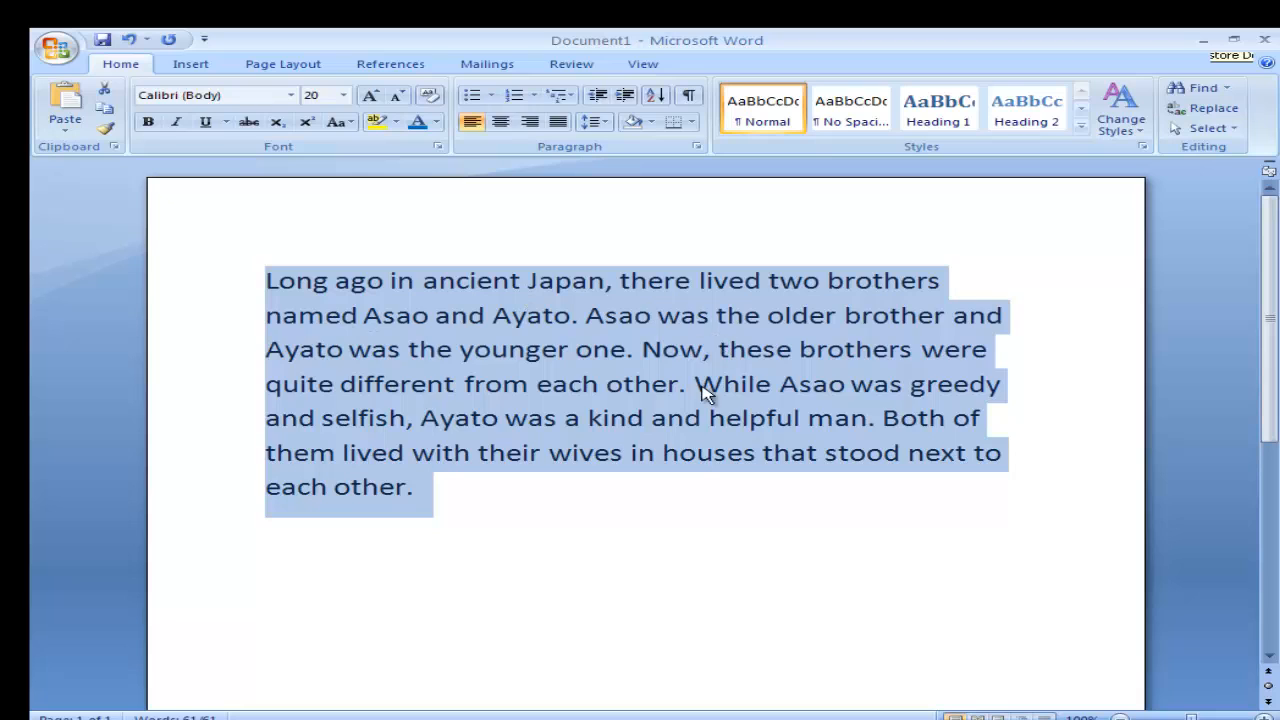
click(555, 552)
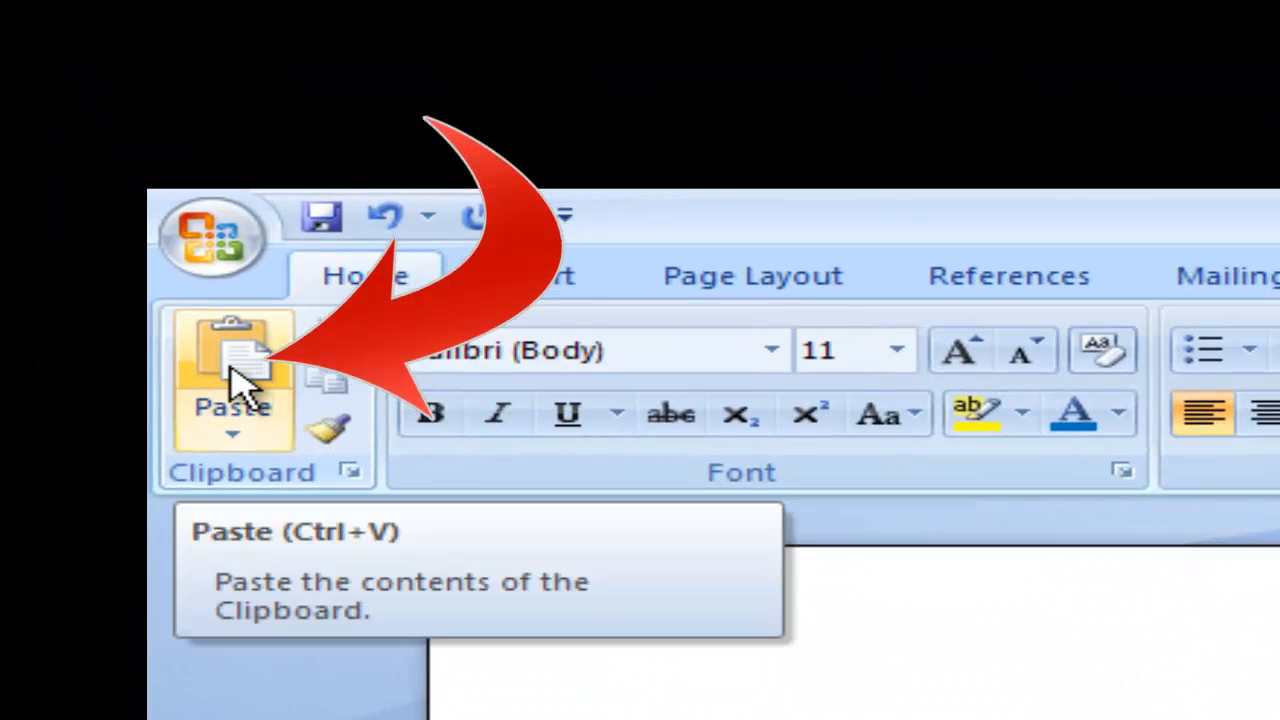
click(237, 378)
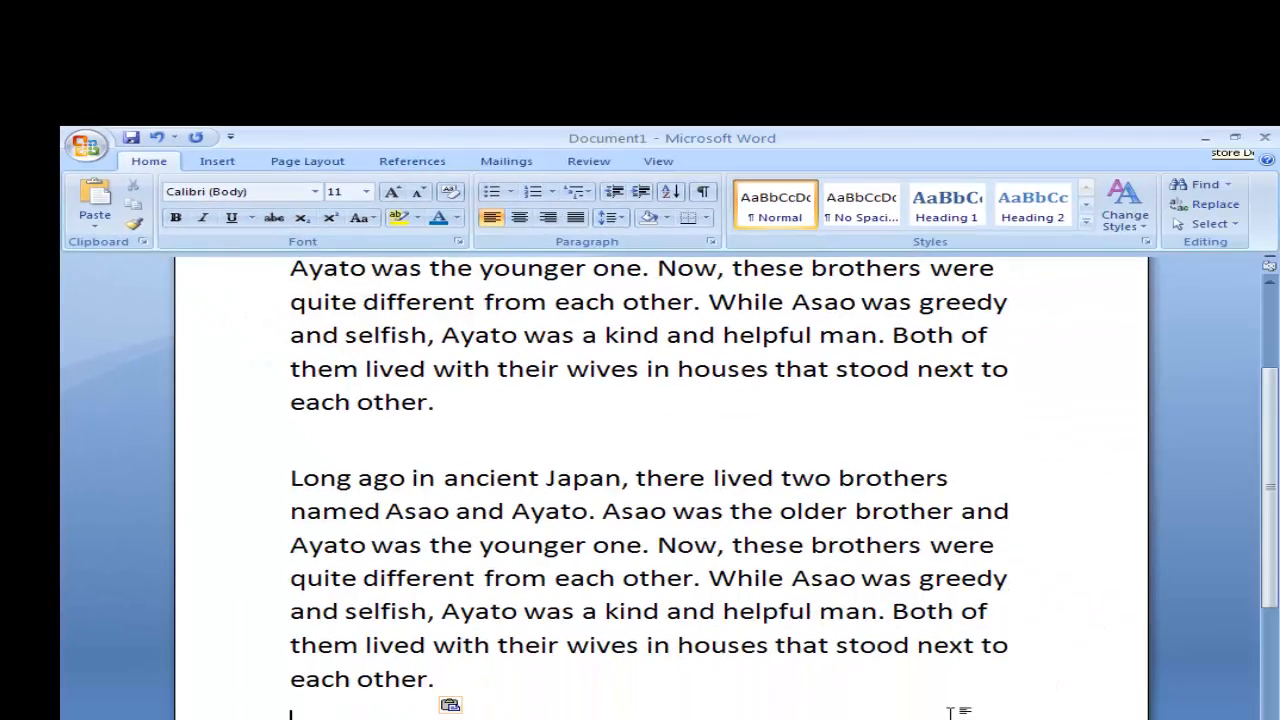
Copy the original paragraph's first line, "Long ago in ancient Japan, there lived two brothers", and paste it on the blank line between the two paragraphs
scroll(951, 713, up, 3)
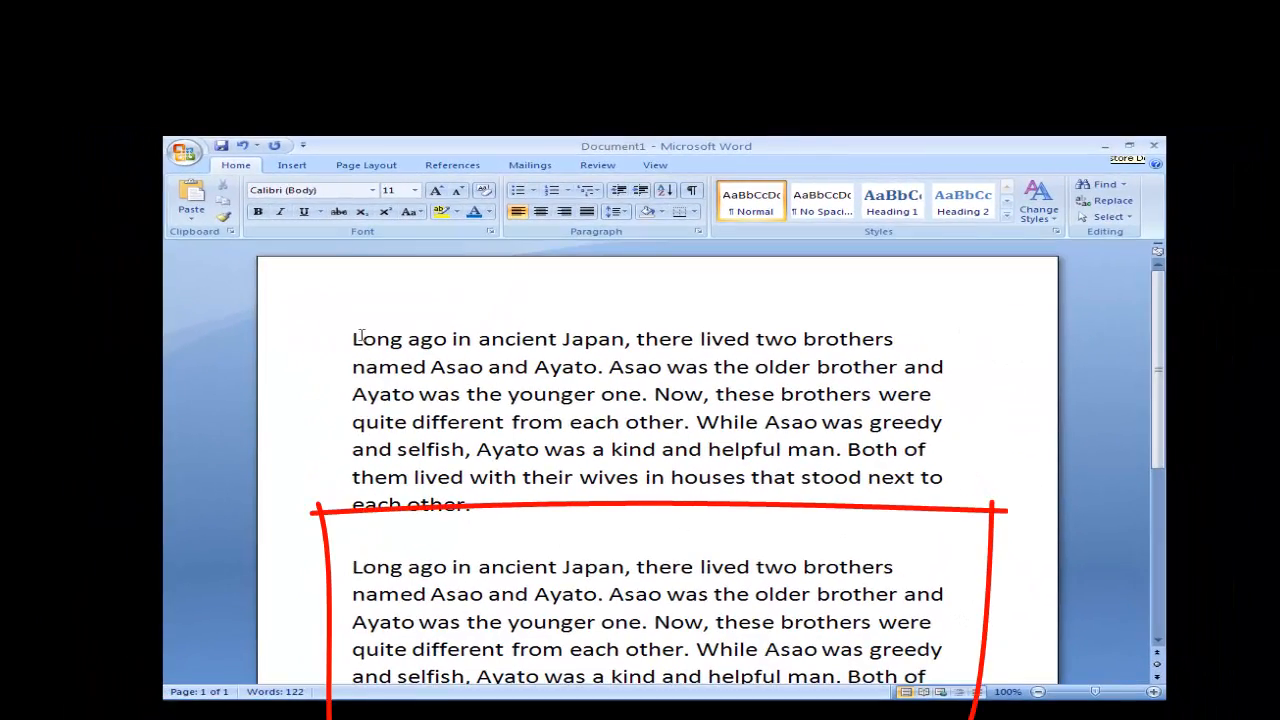
mouse_move(350, 339)
mouse_down()
mouse_move(605, 367)
mouse_move(671, 332)
mouse_move(897, 339)
mouse_up()
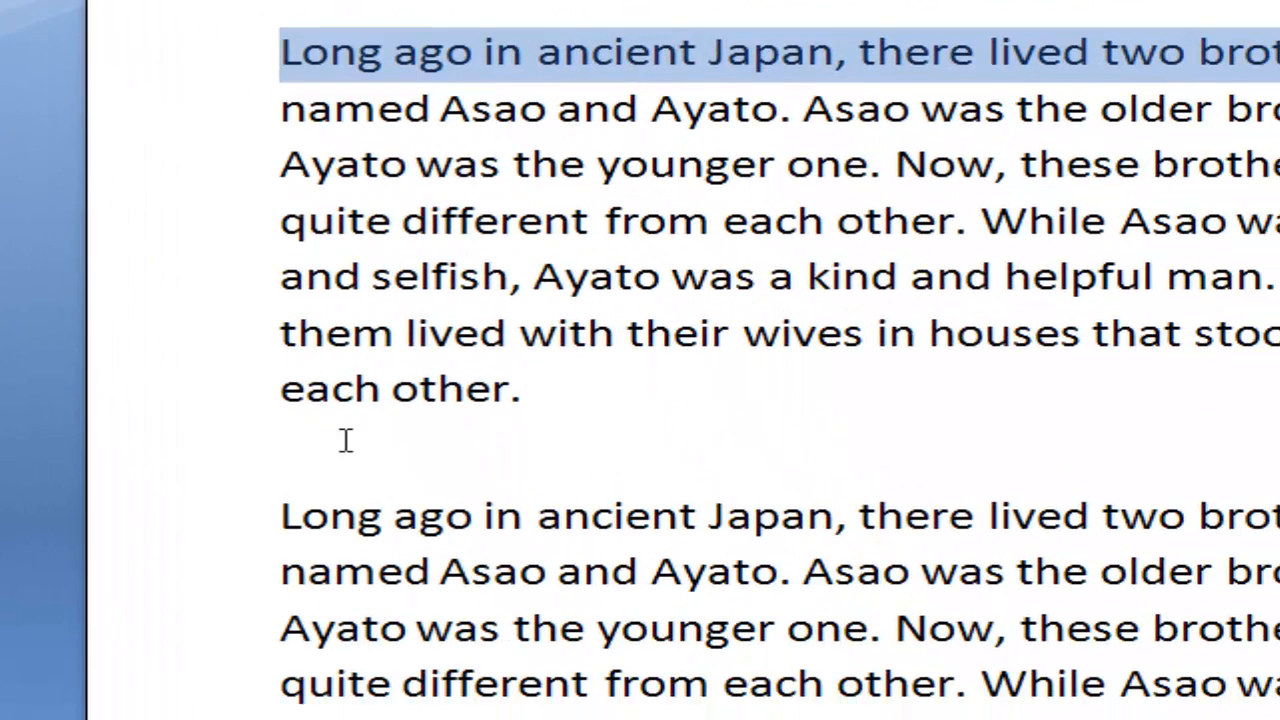
click(294, 455)
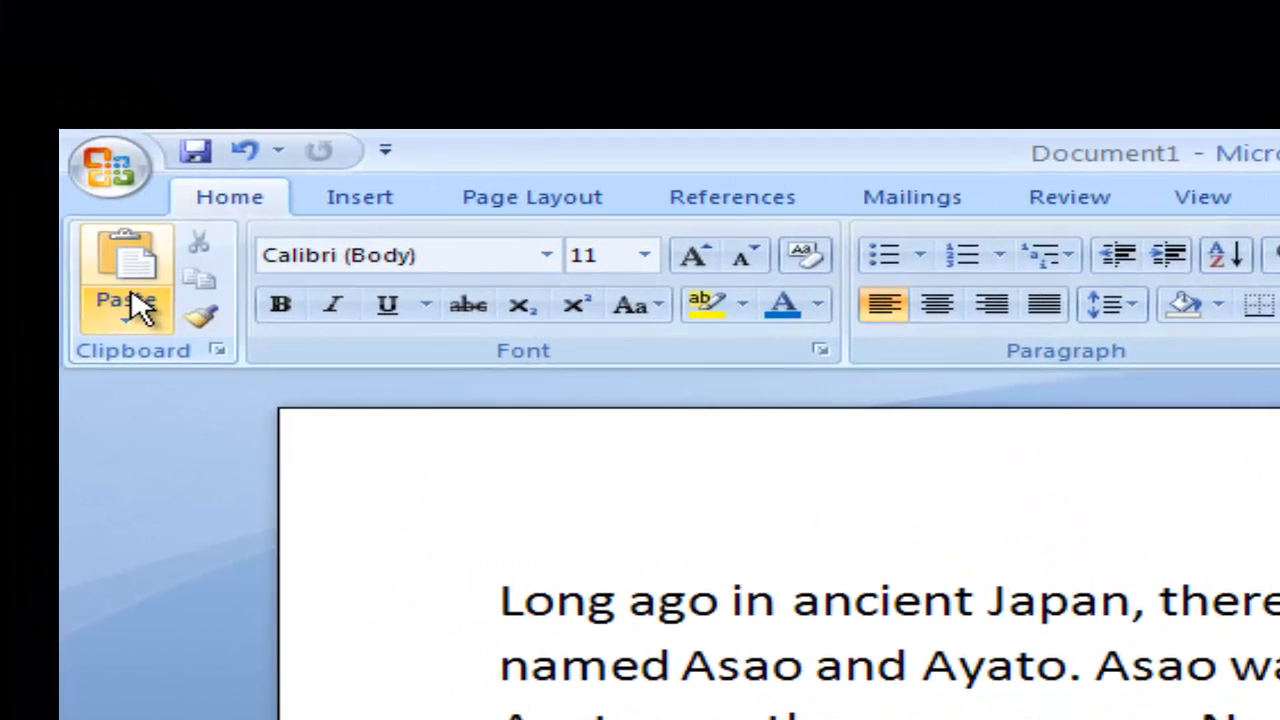
click(134, 302)
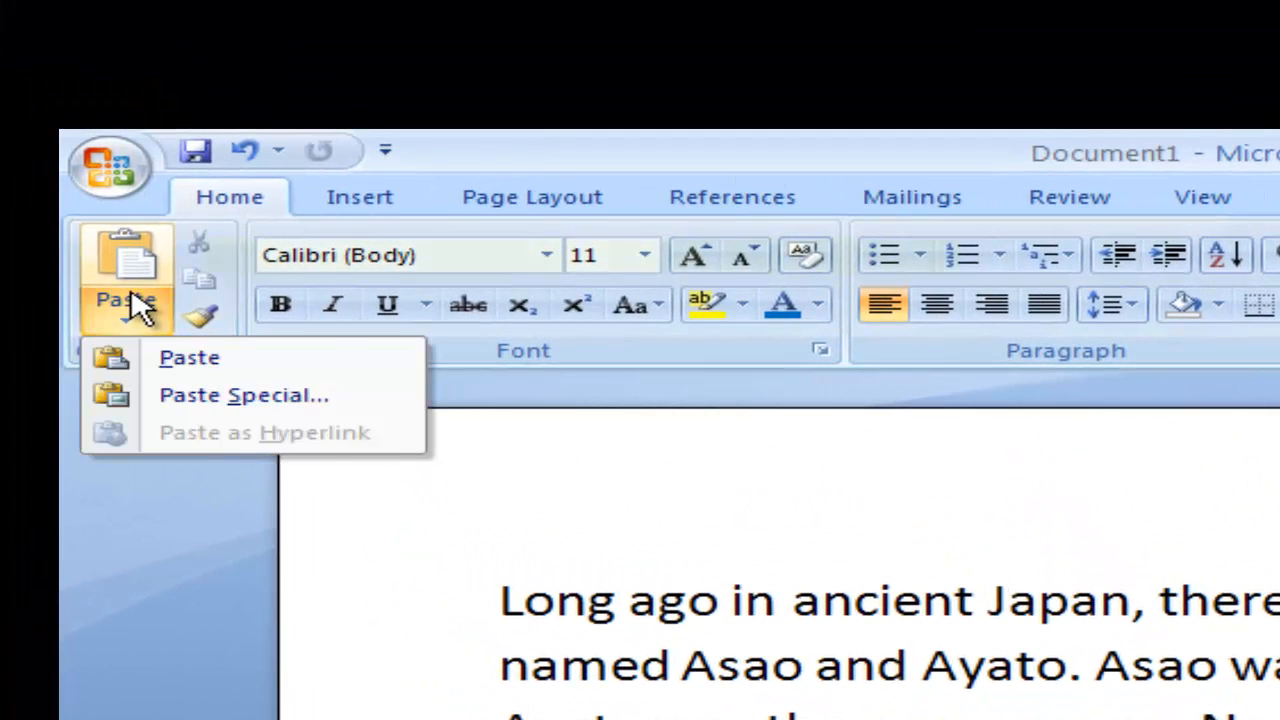
click(189, 357)
drag(229, 517, 1020, 534)
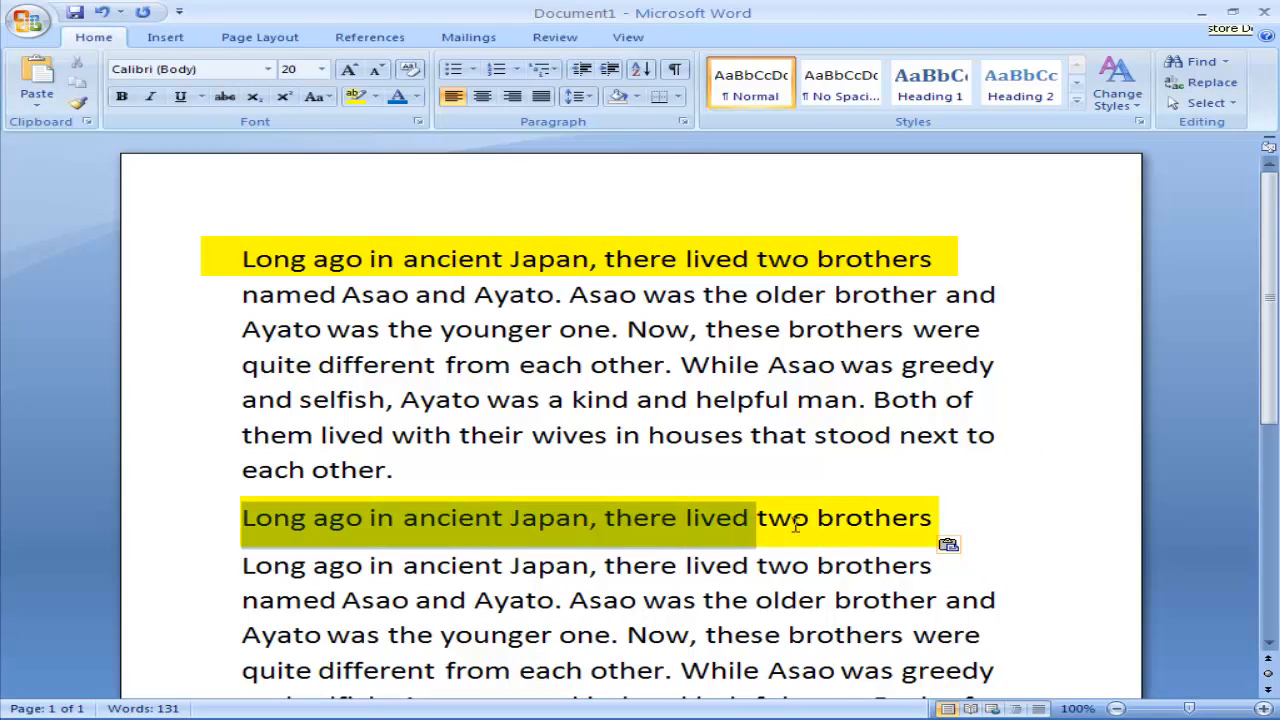
click(1020, 530)
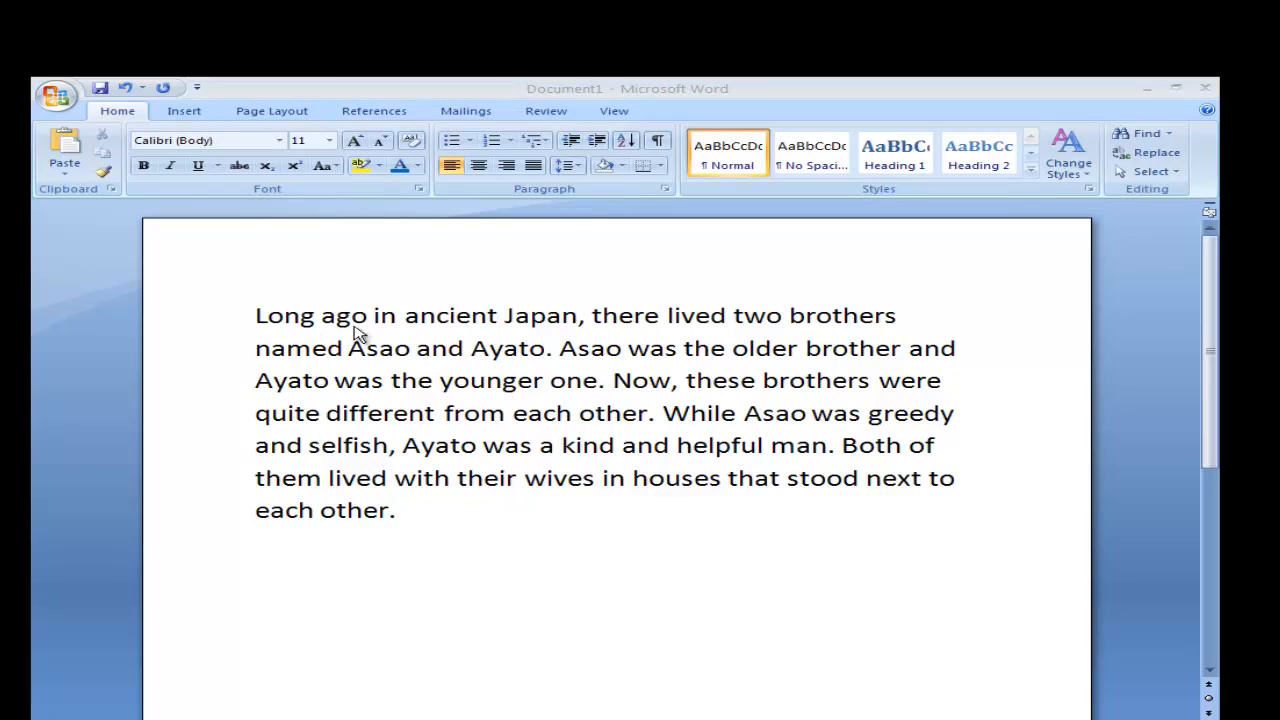
Copy the phrase "Long ago in ancient Japan" from the paragraph's first line and paste it on a line below the paragraph
click(256, 310)
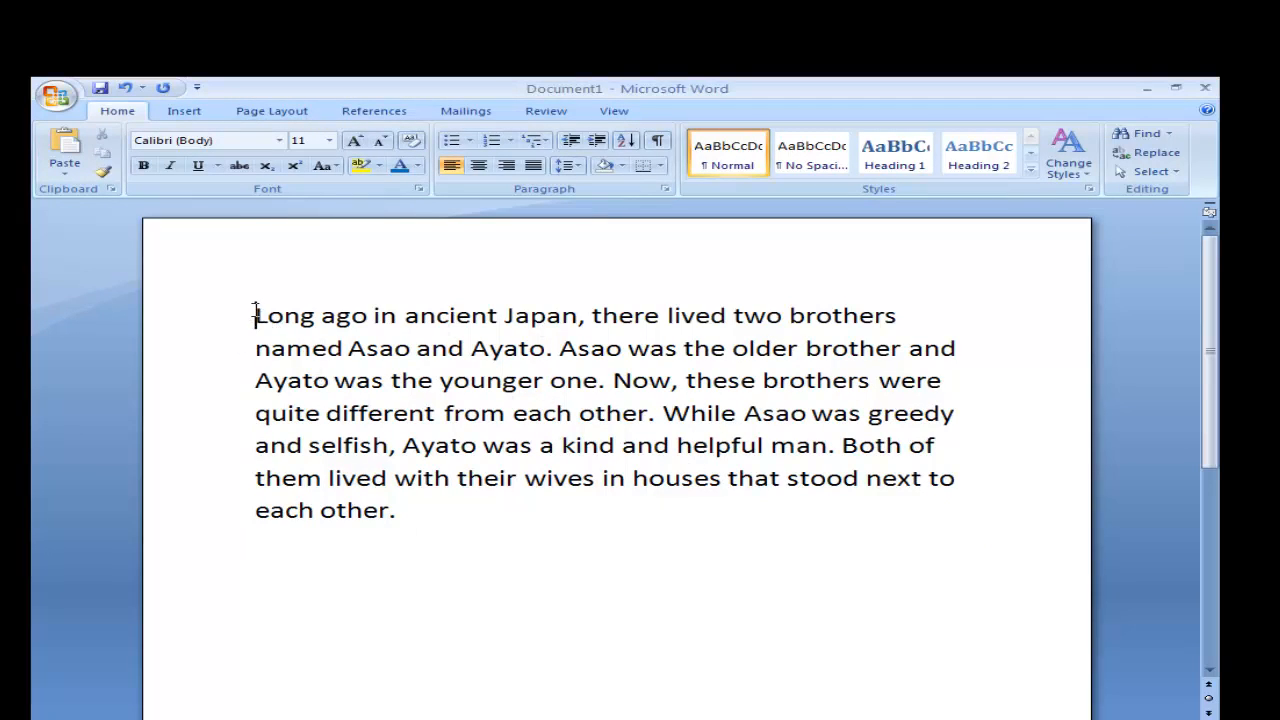
drag(255, 310, 533, 320)
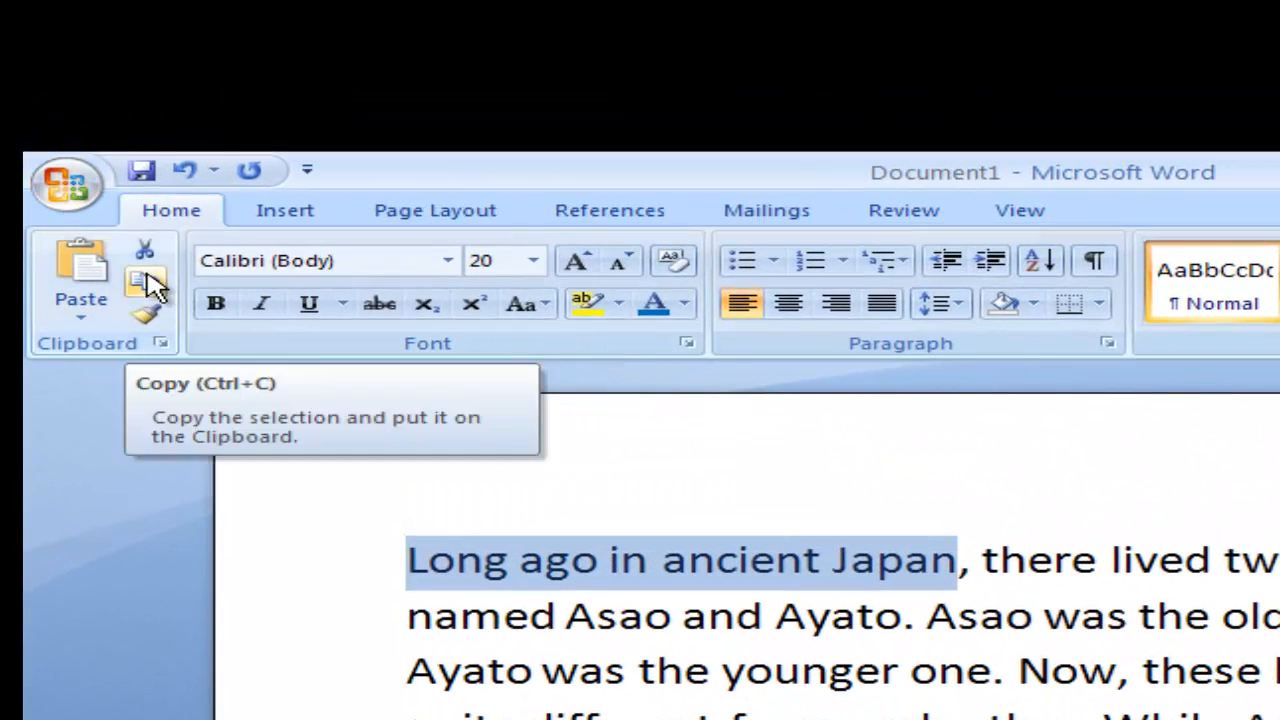
click(151, 272)
click(169, 575)
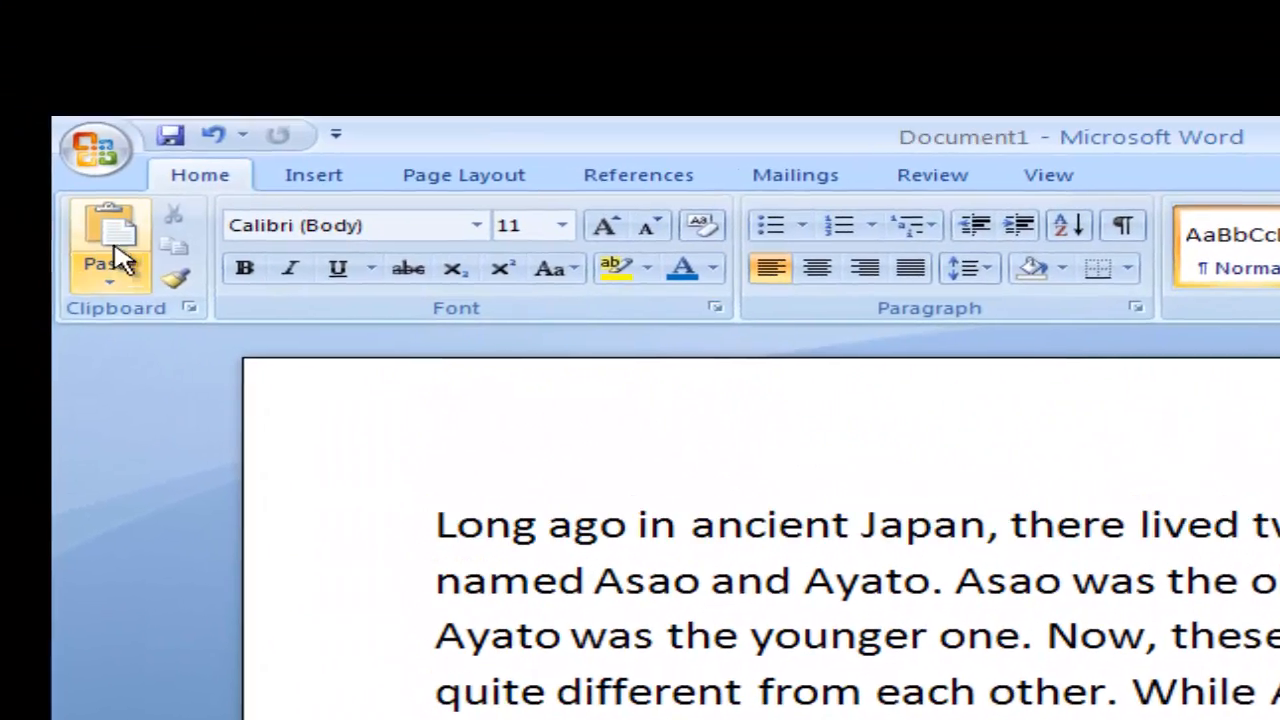
click(114, 257)
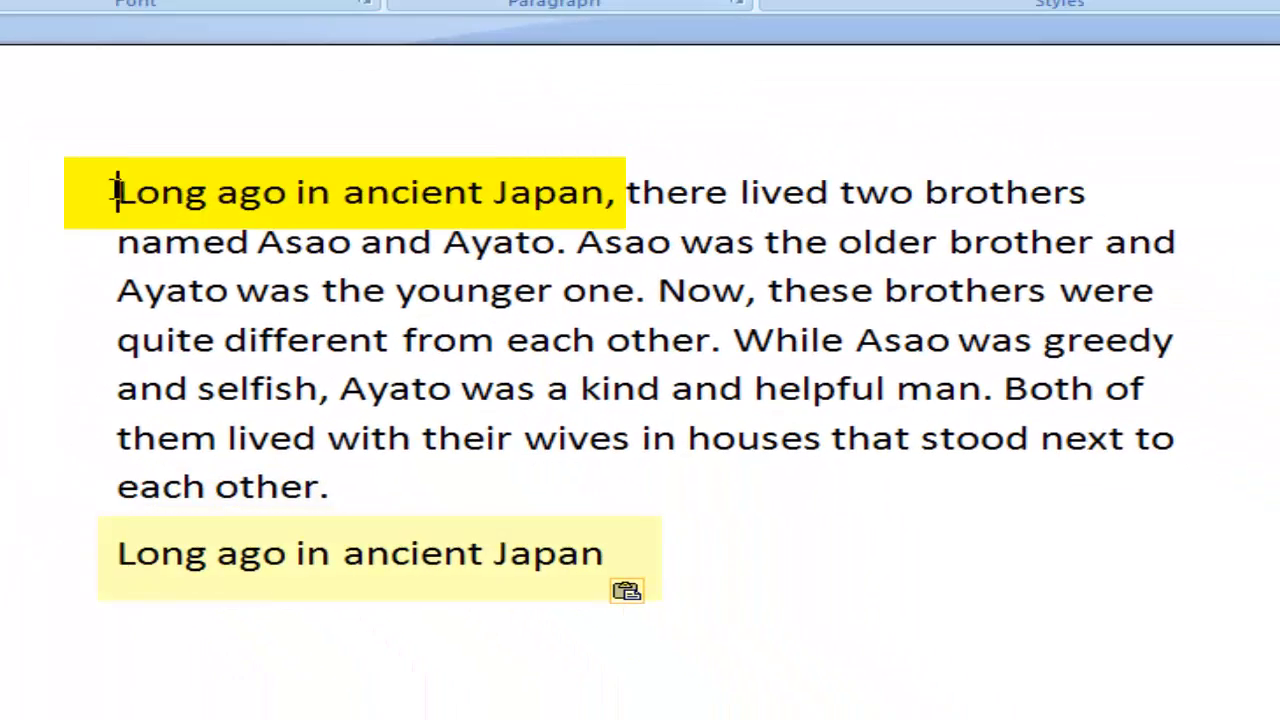
drag(484, 503, 702, 503)
drag(312, 193, 545, 199)
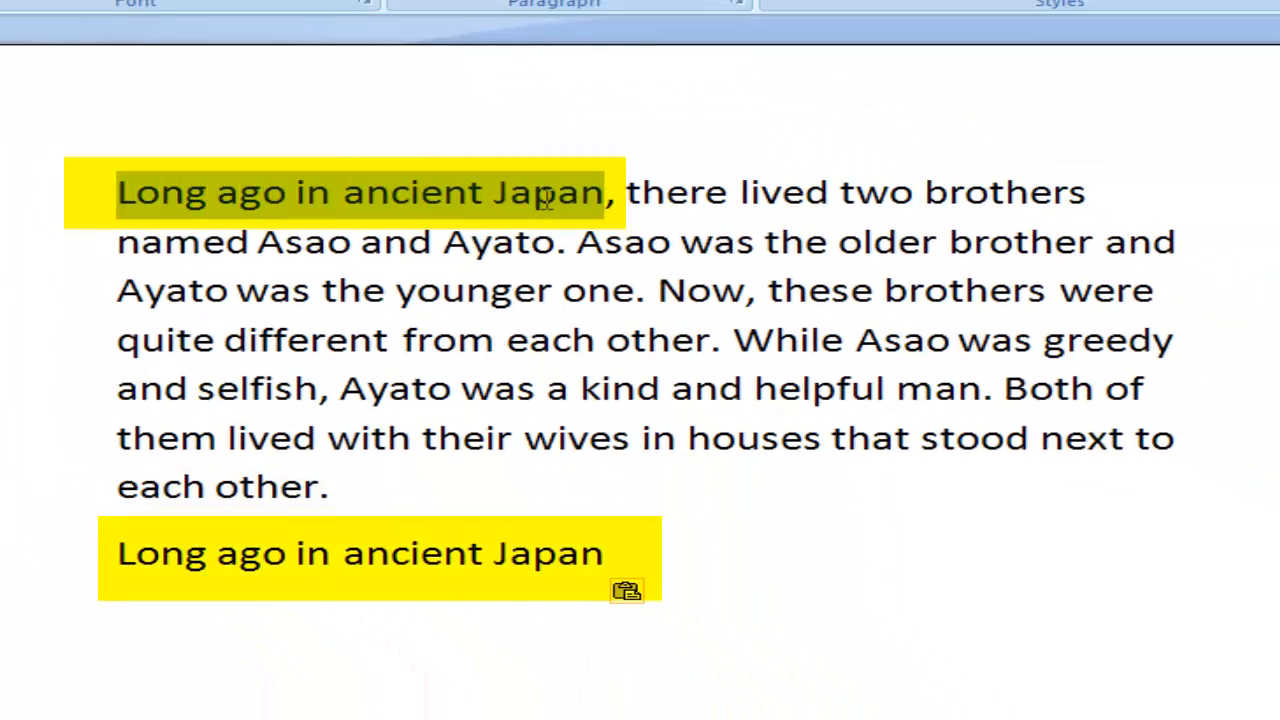
click(688, 388)
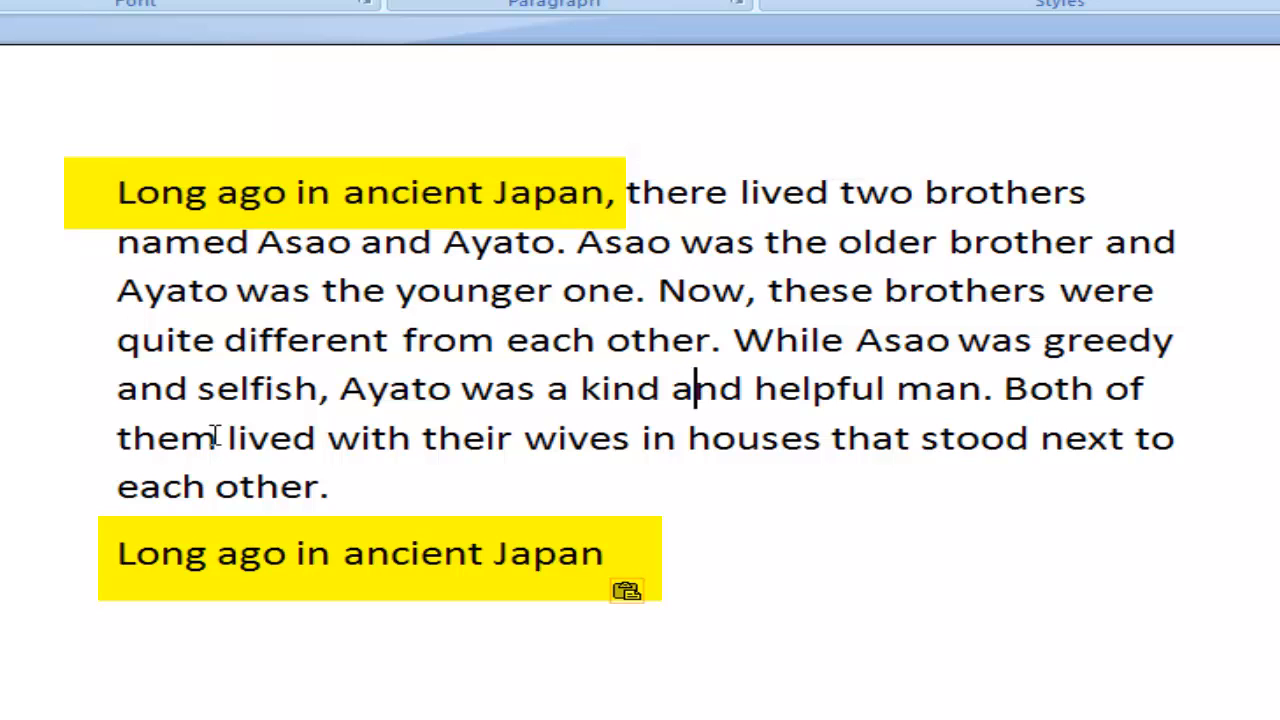
drag(112, 555, 606, 555)
click(765, 588)
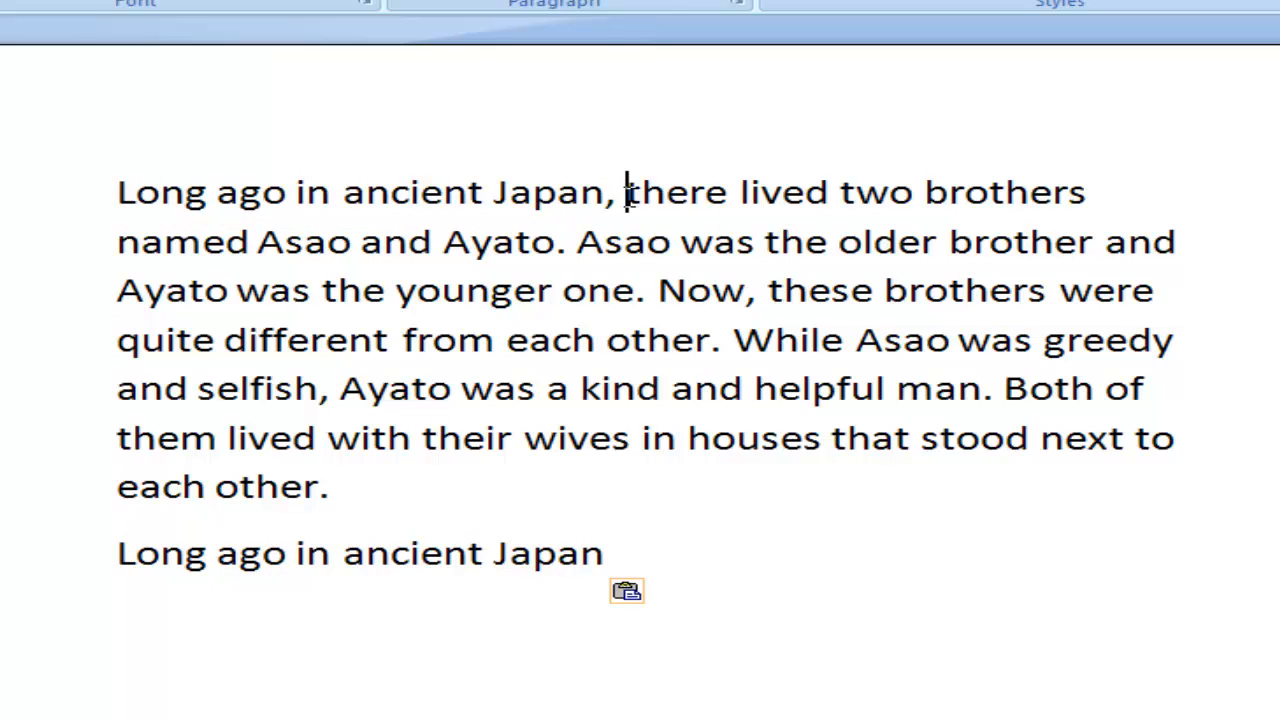
Cut "there lived two brothers" from the paragraph's first line and paste it on a new line below the separate "Long ago in ancient Japan" line
drag(627, 190, 990, 203)
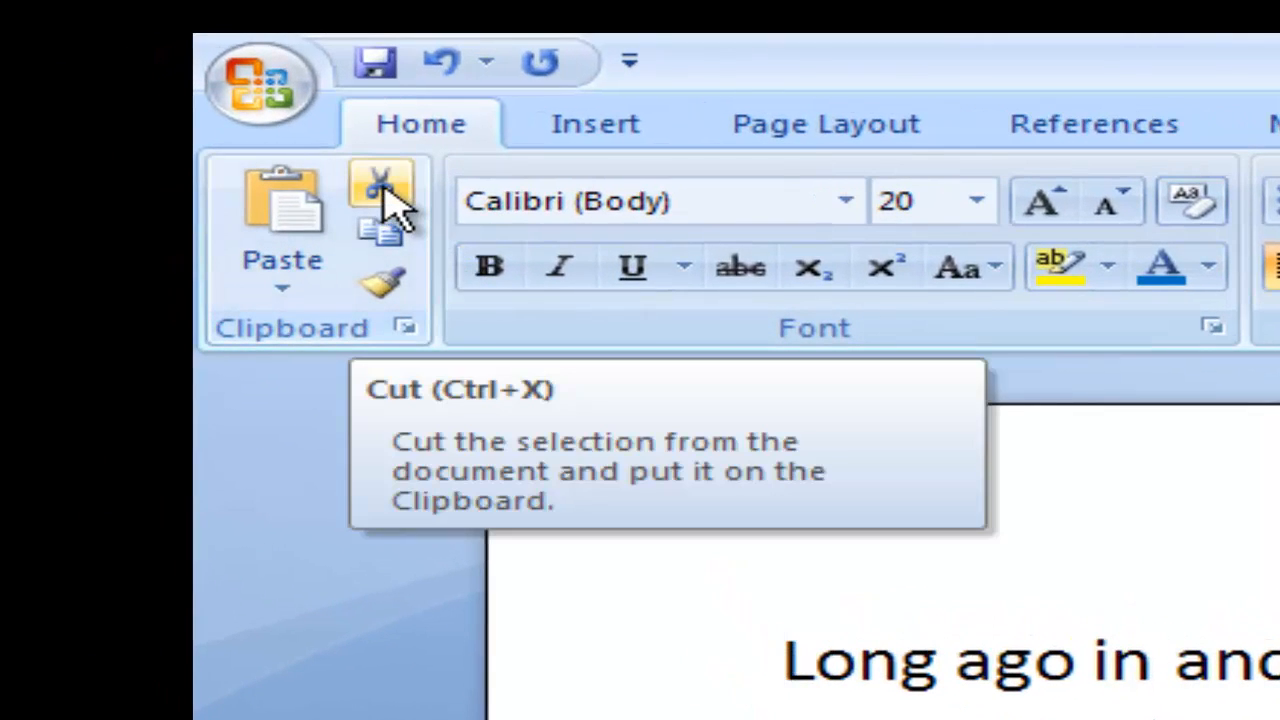
click(400, 200)
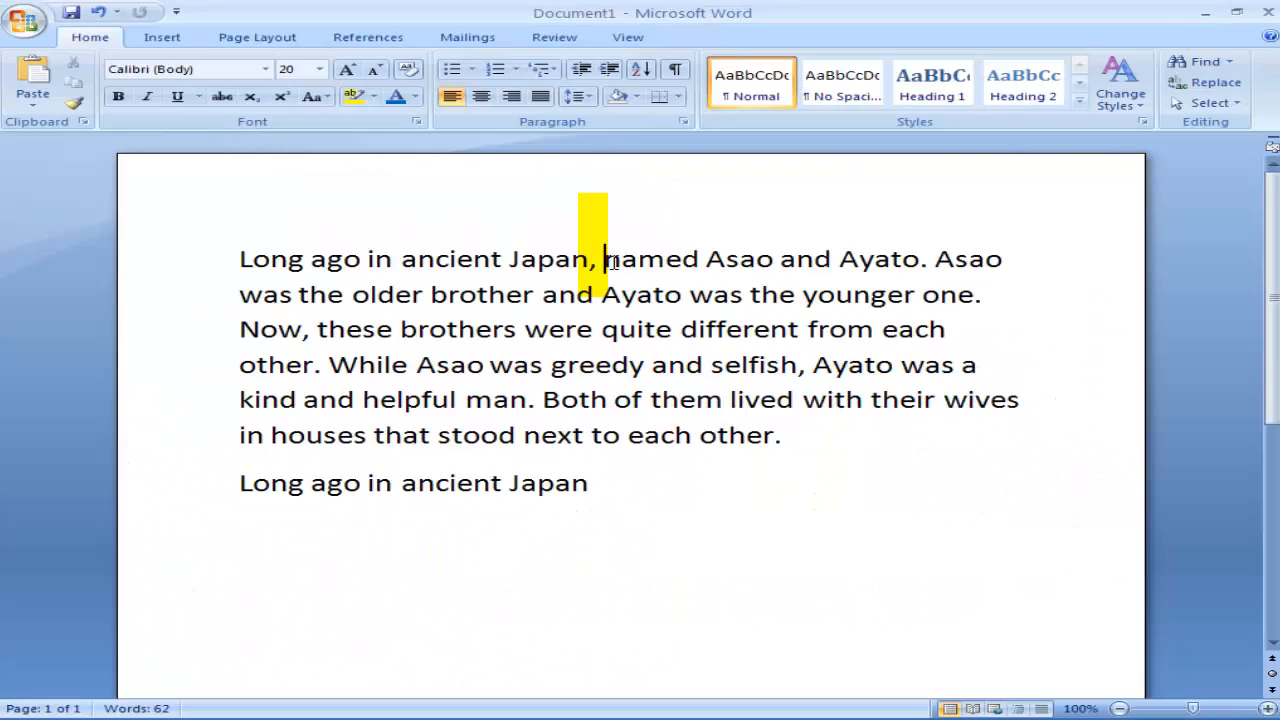
click(250, 528)
click(712, 482)
key(Return)
key(Return)
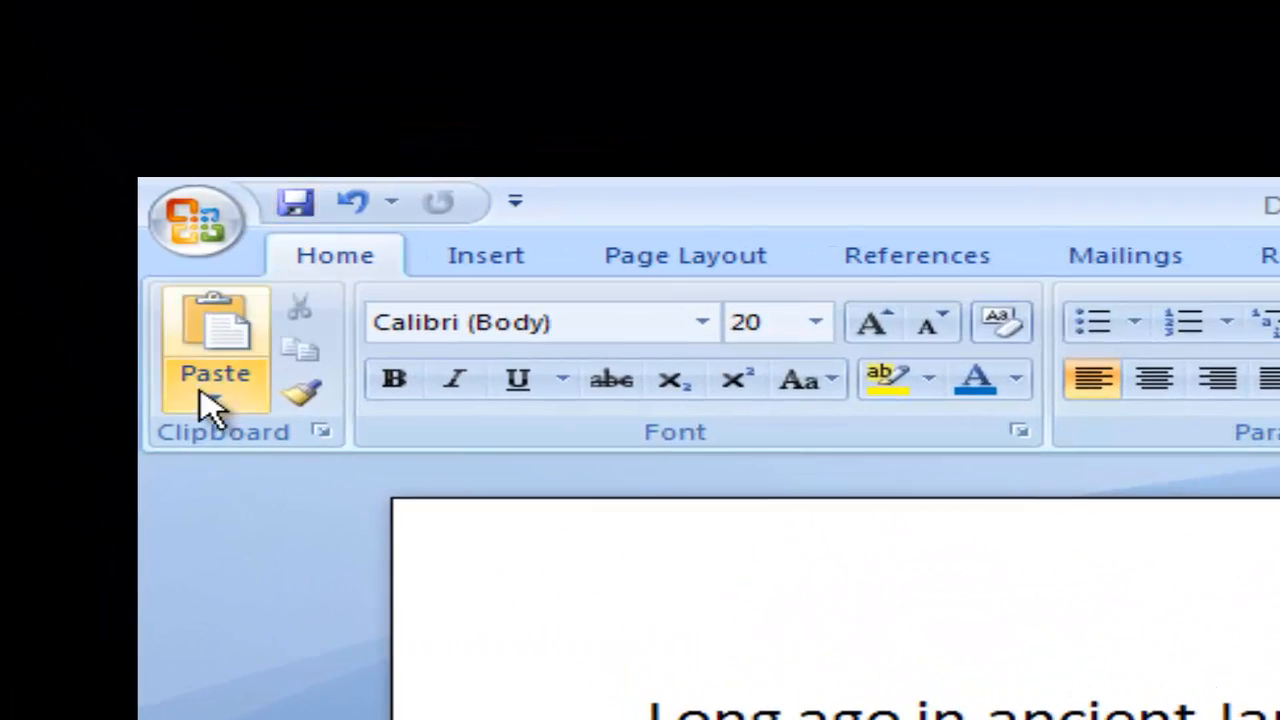
click(212, 380)
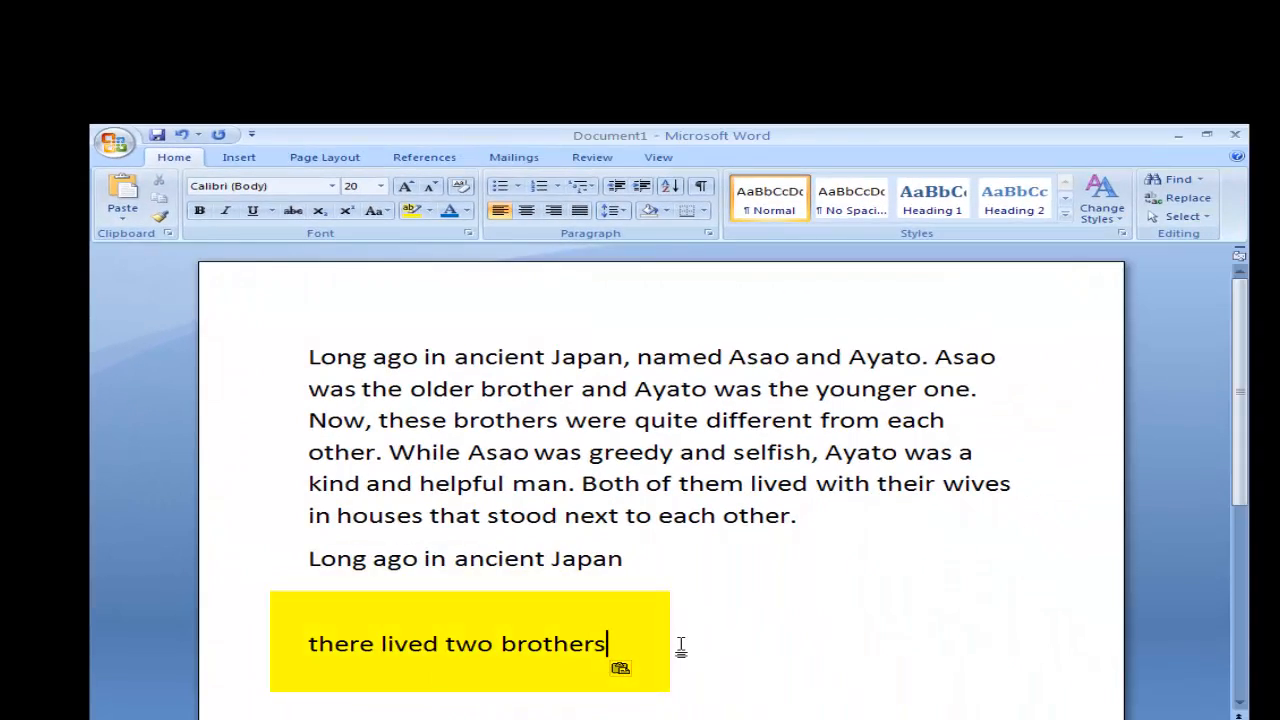
drag(308, 357, 622, 362)
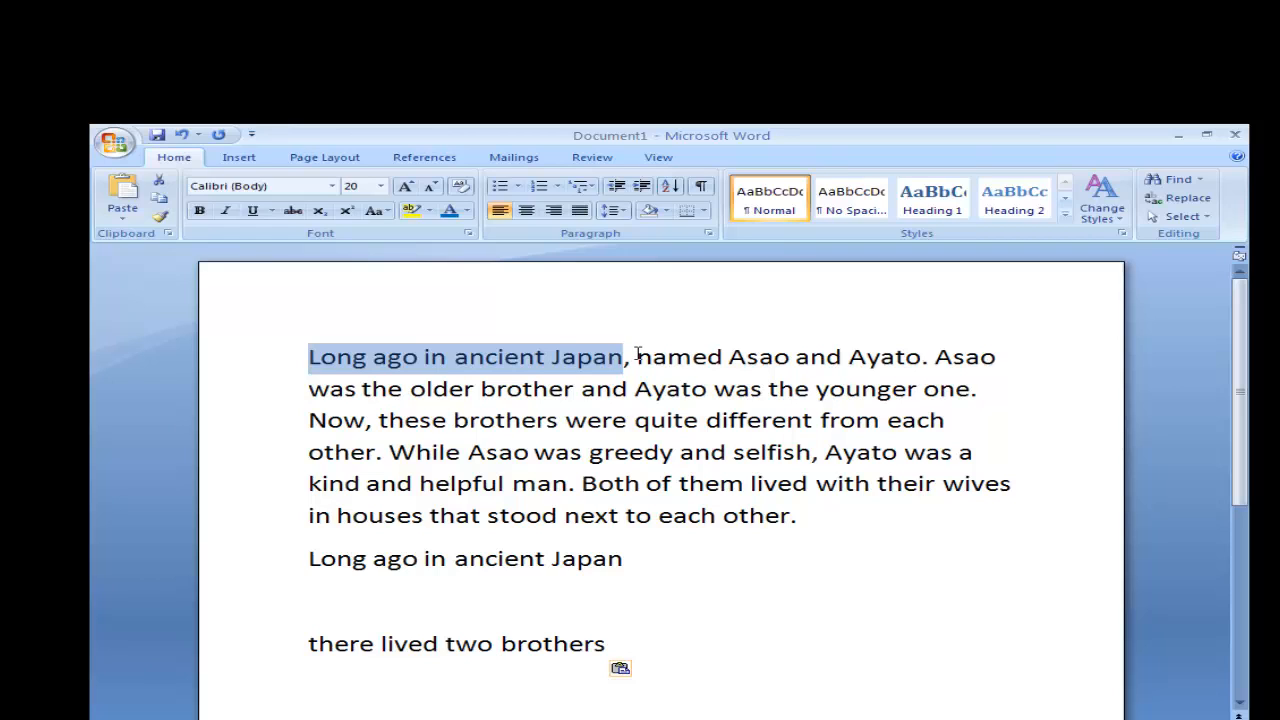
drag(637, 356, 920, 358)
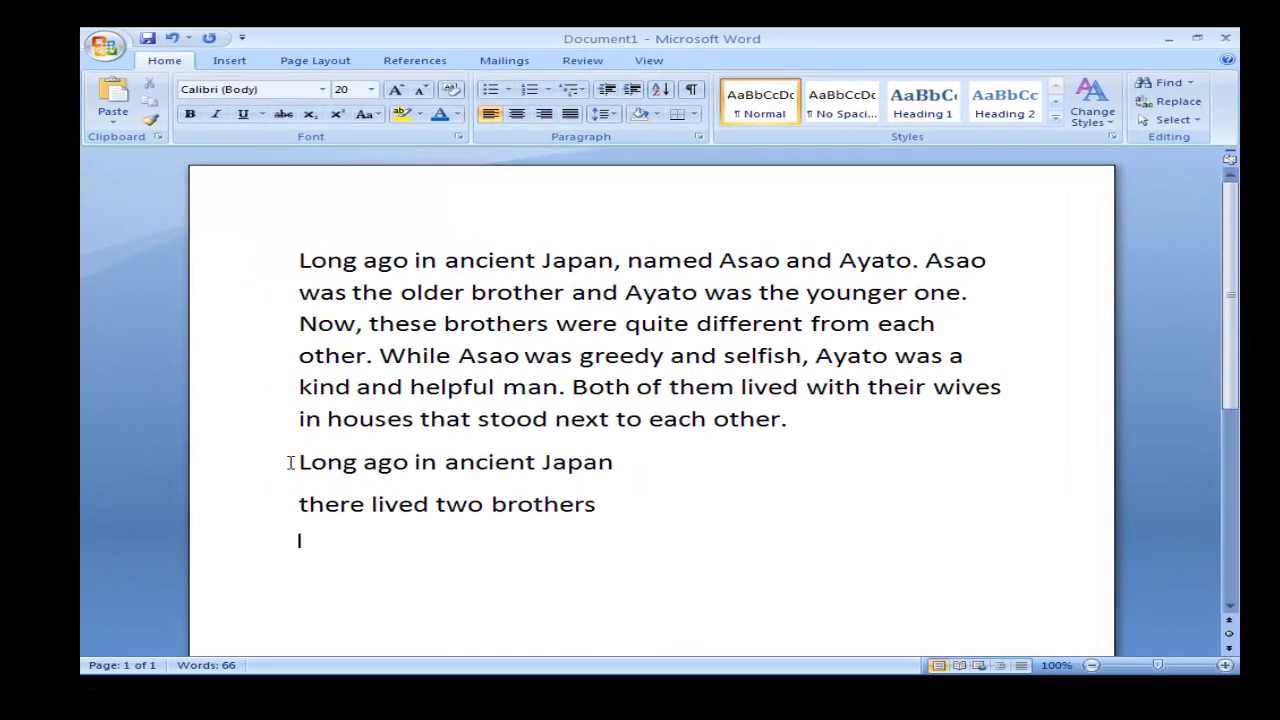
Copy "Long ago" from the short line below the paragraph and paste it on the blank line under "there lived two brothers"
drag(290, 462, 386, 468)
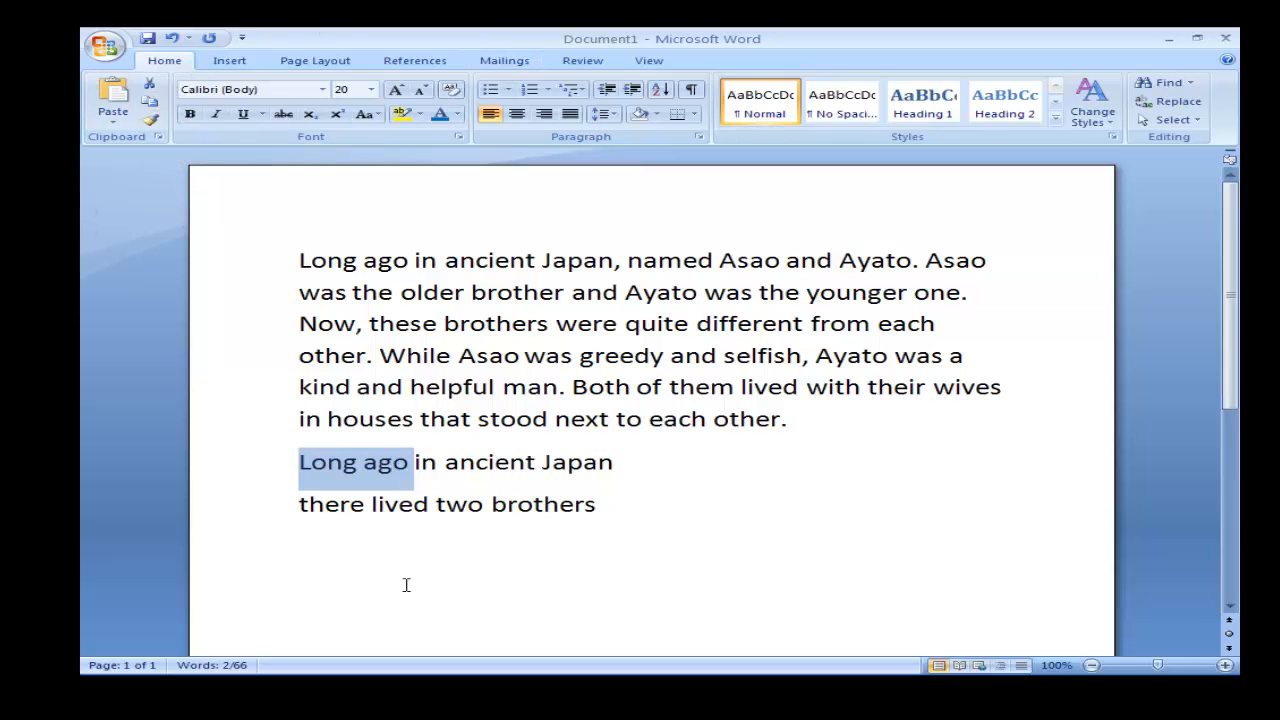
key(ctrl+c)
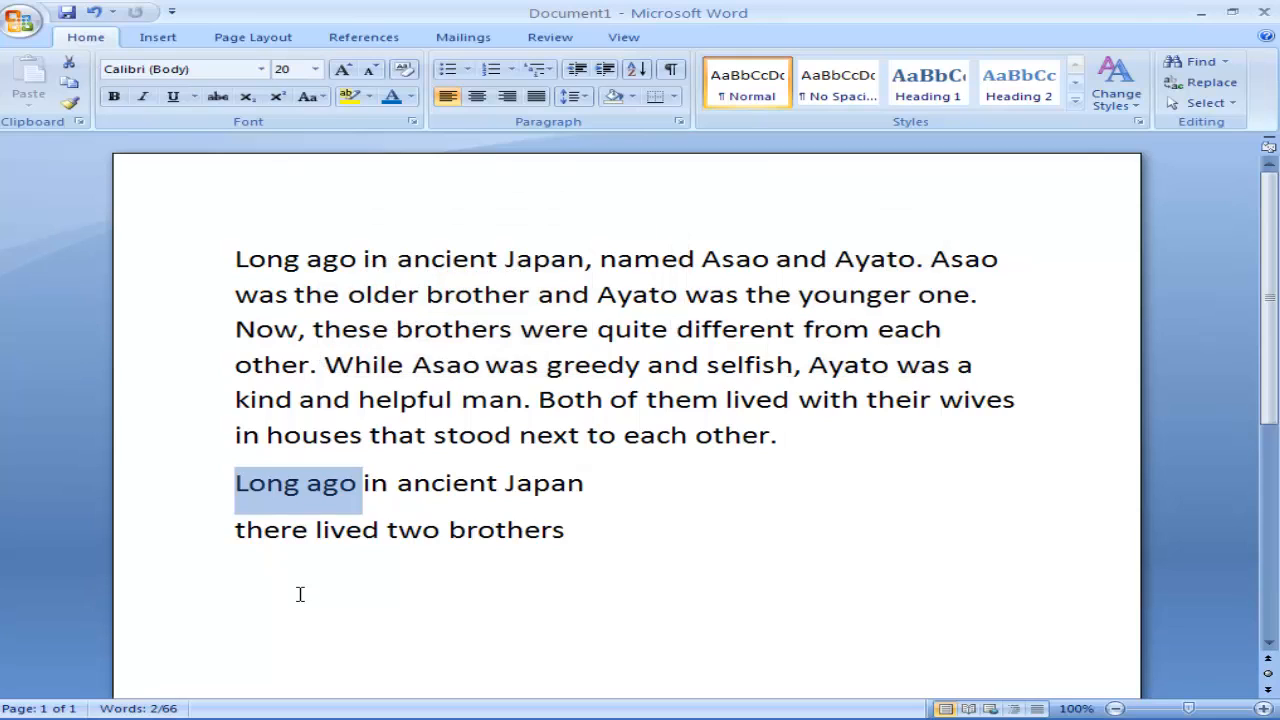
click(233, 576)
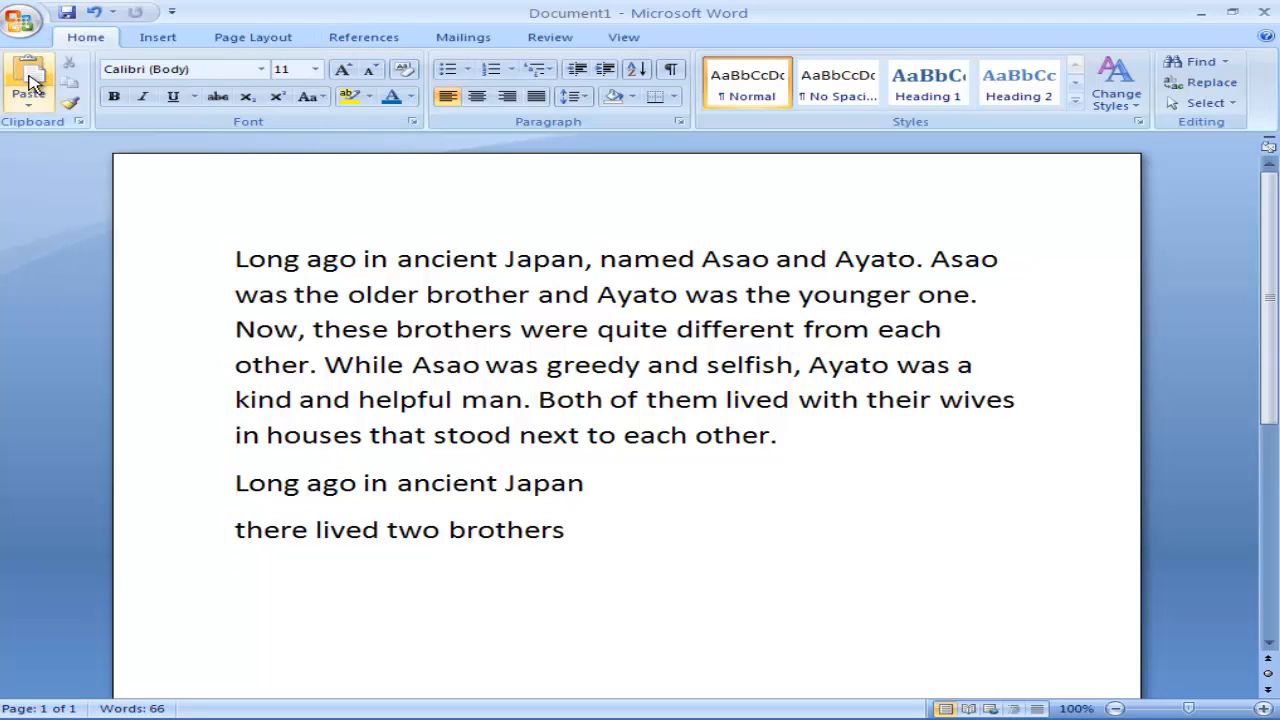
key(ctrl+v)
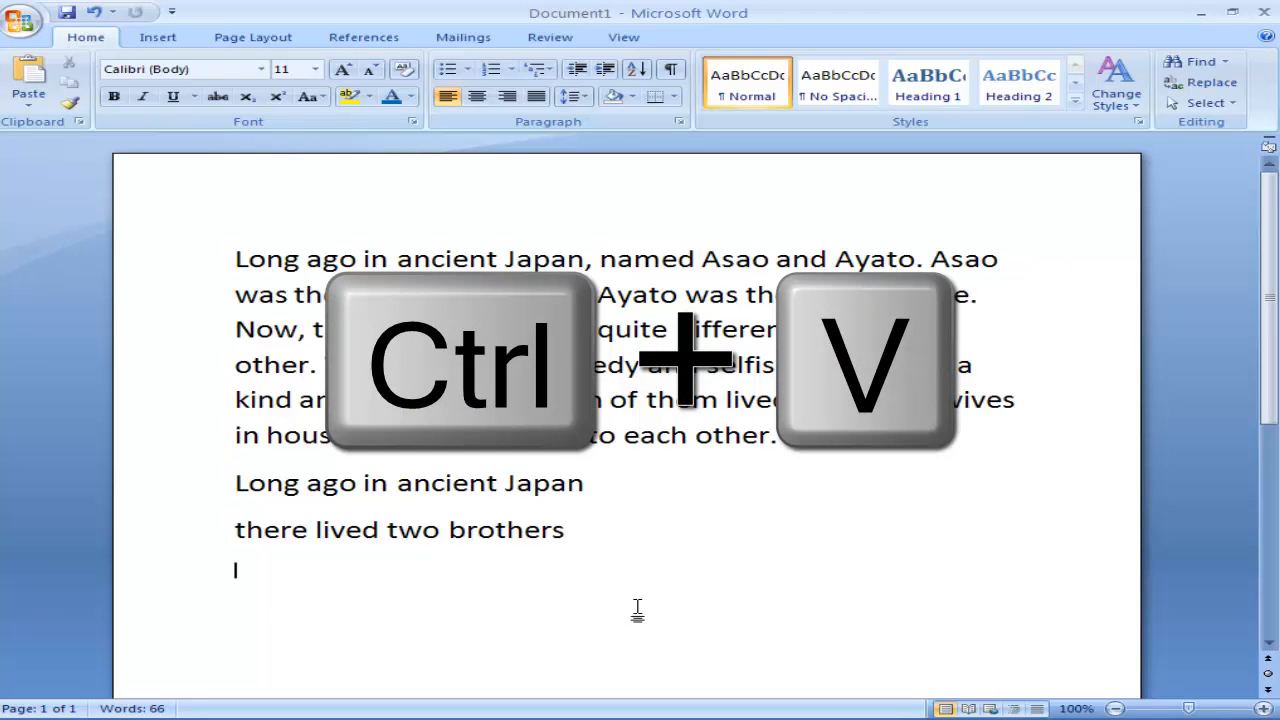
key(ctrl+v)
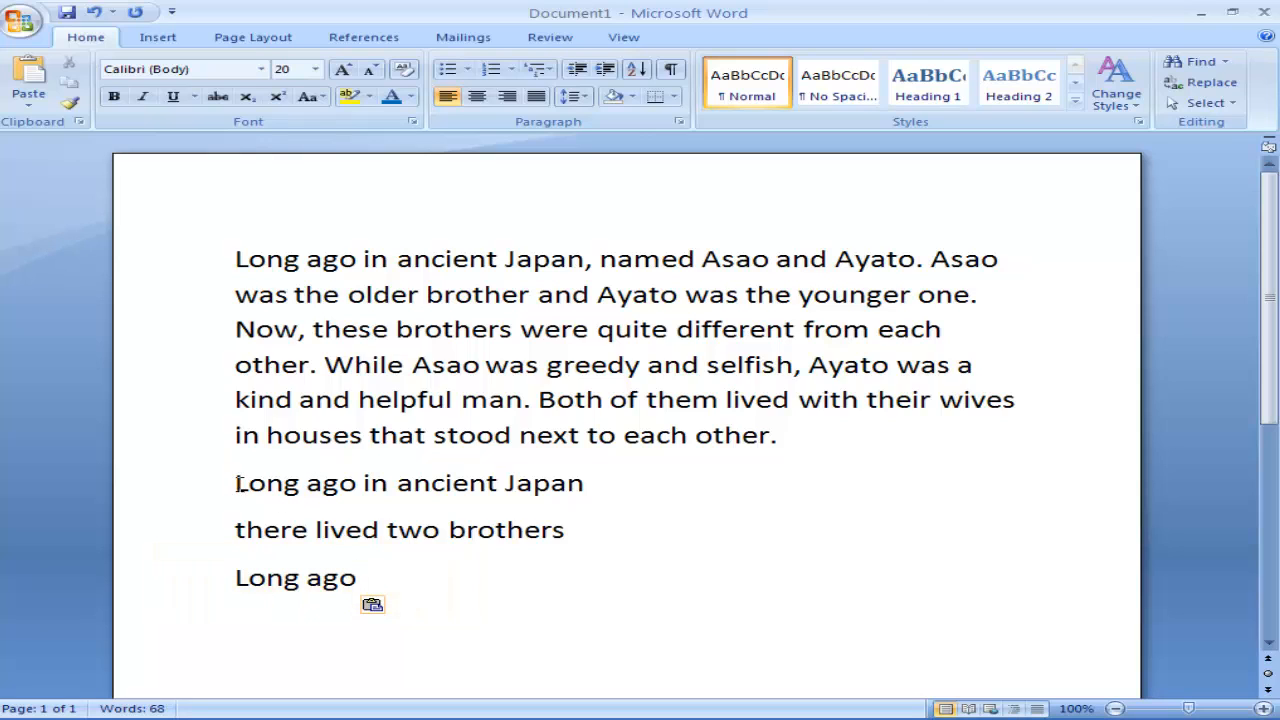
drag(238, 484, 358, 490)
click(418, 583)
drag(237, 578, 428, 578)
click(482, 576)
Cut "ancient" from the line "Long ago in ancient Japan", paste it after "Long ago" on the last line, and start a new line below
drag(397, 486, 499, 490)
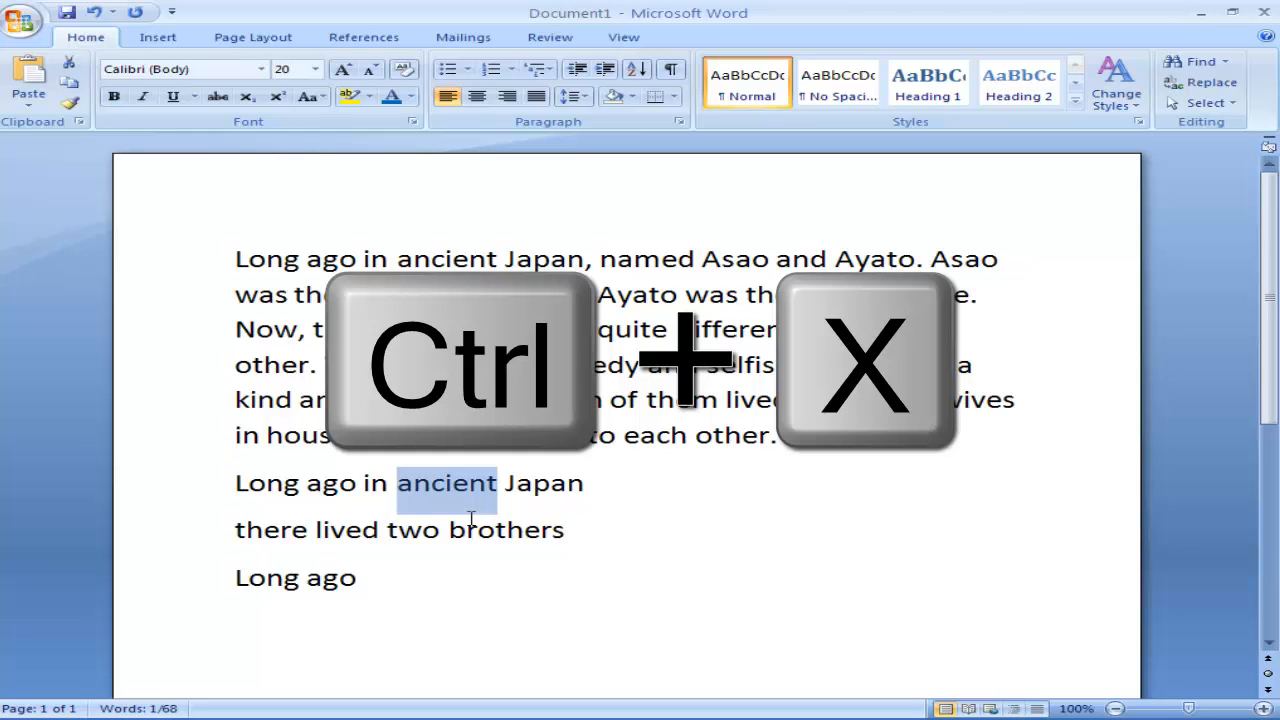
key(ctrl+x)
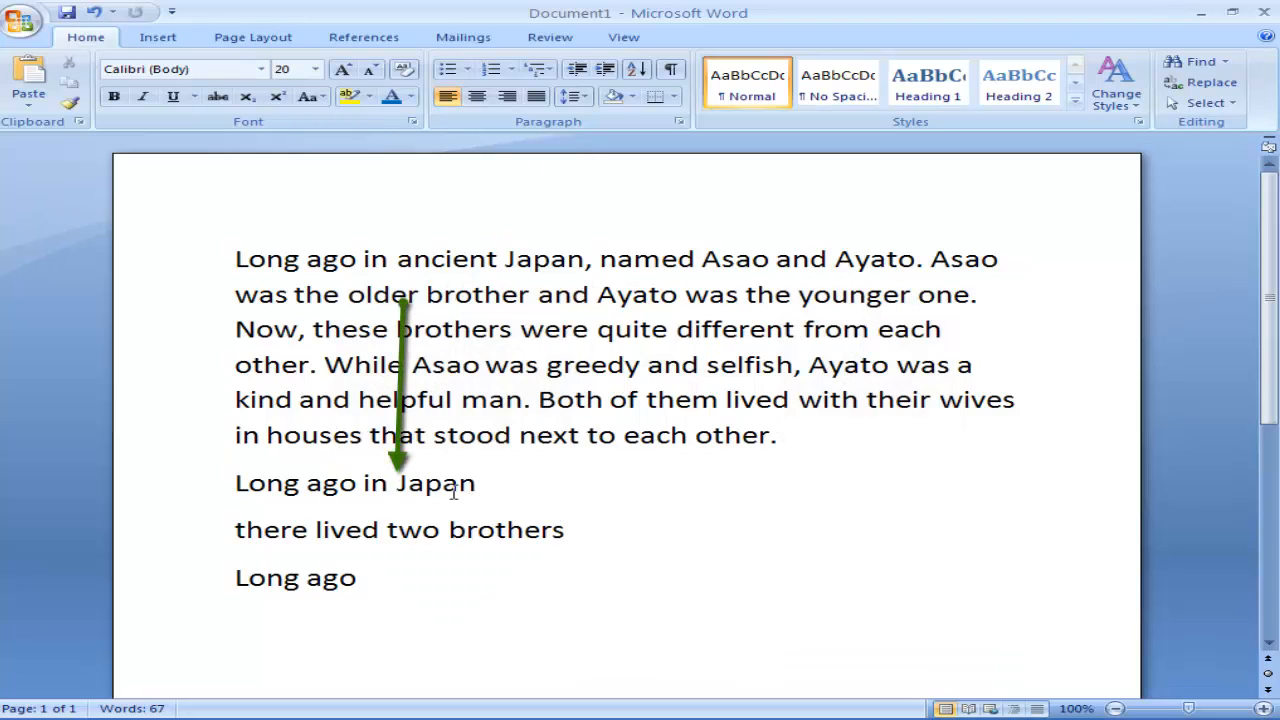
click(398, 578)
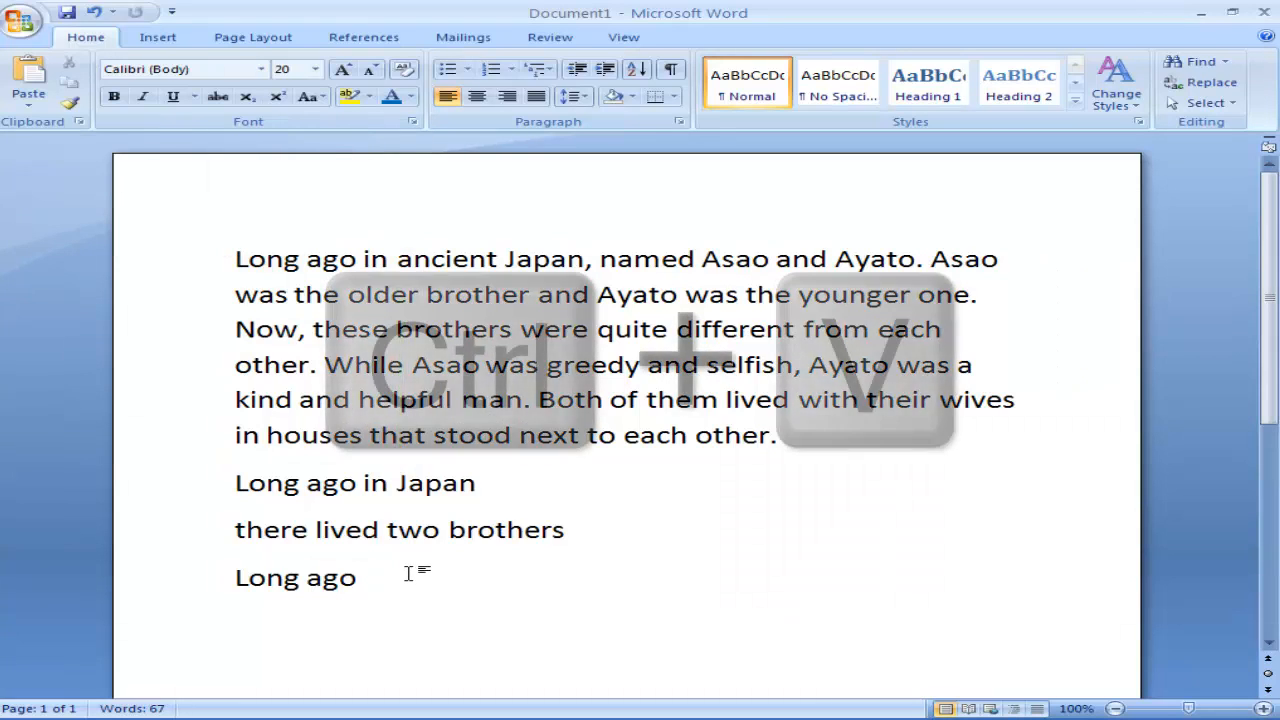
key(ctrl+v)
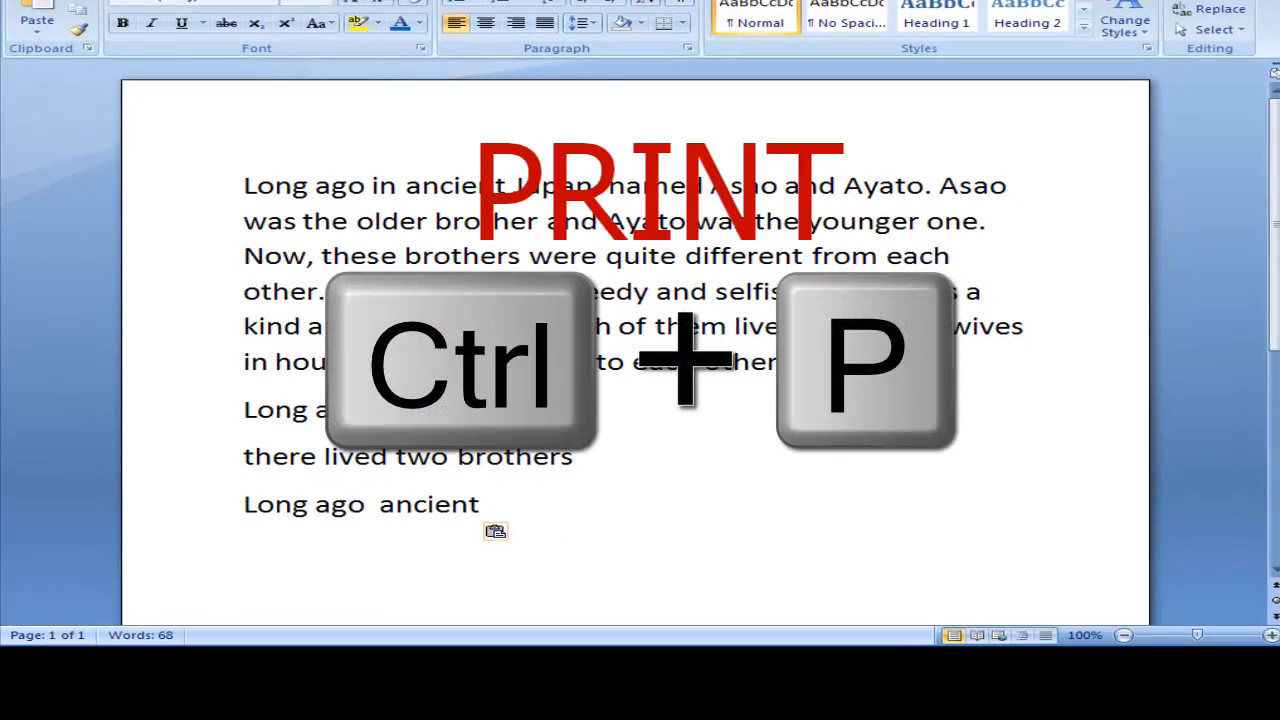
key(Return)
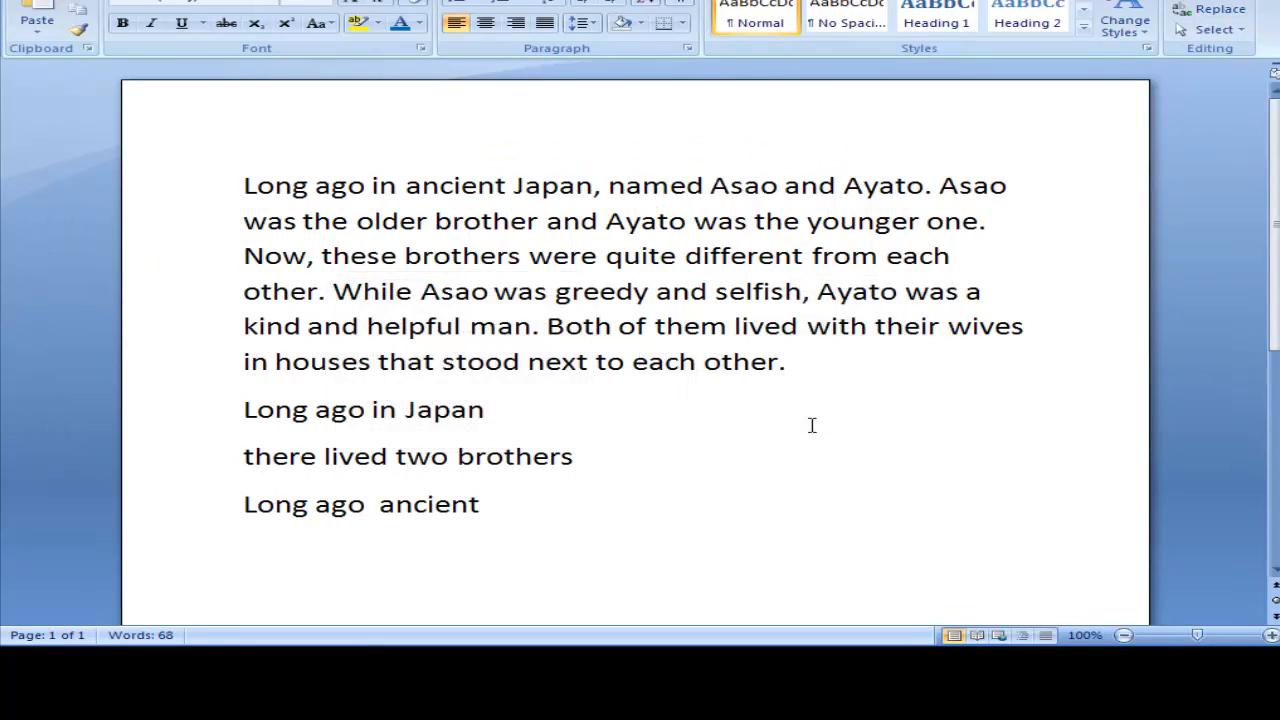
Open the document's print settings and close them without printing
key(ctrl+p)
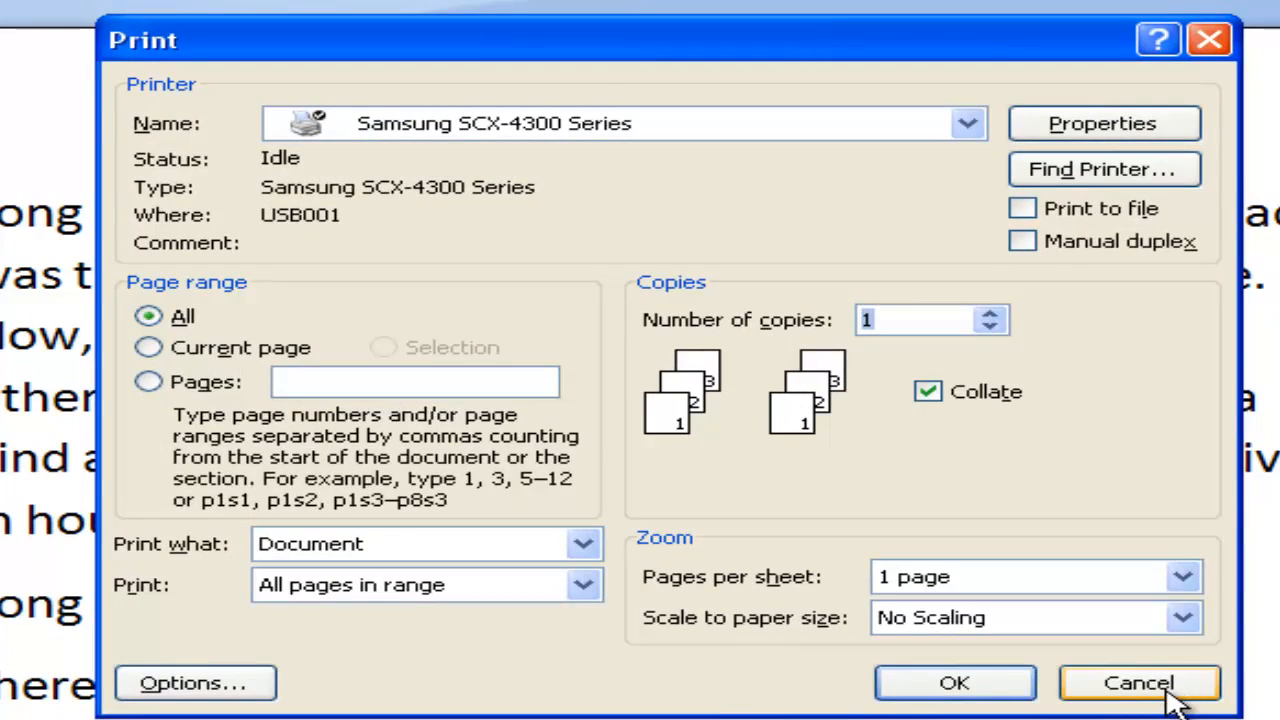
click(1137, 678)
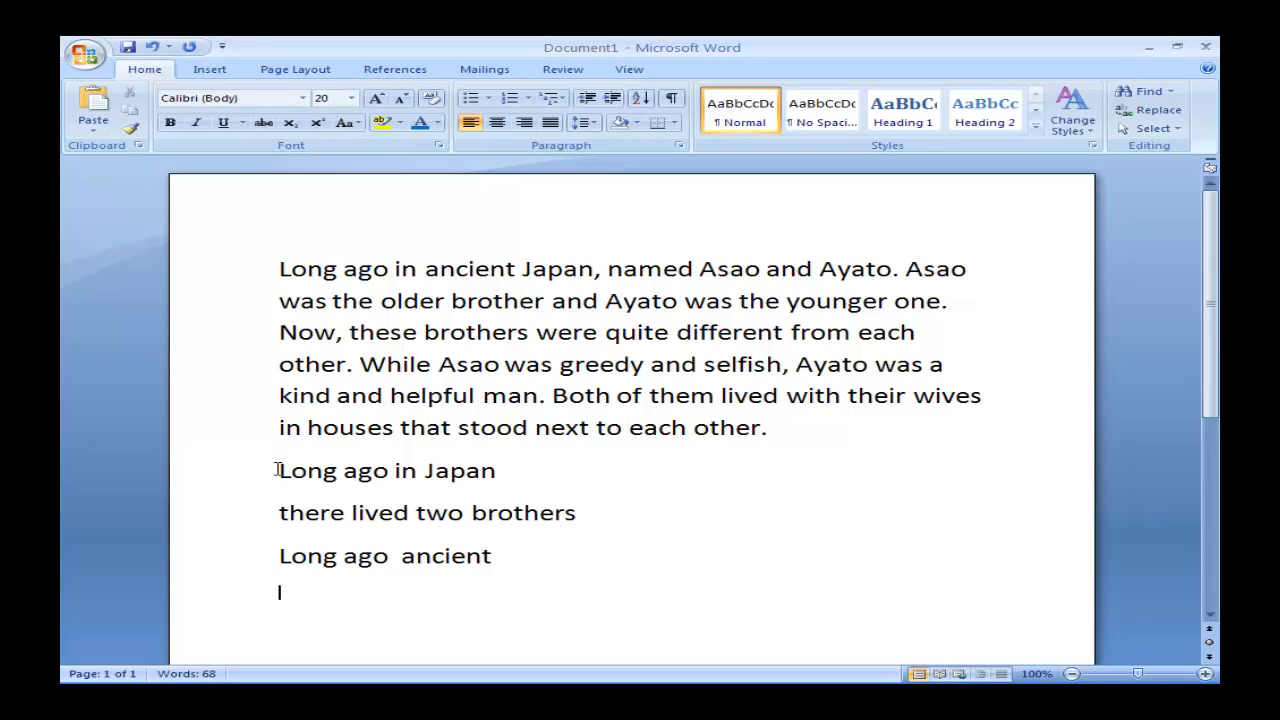
Make the word "Long" bold in the line "Long ago in Japan" below the paragraph
key(shift+Right)
key(shift+Right)
key(shift+Right)
key(shift+Right)
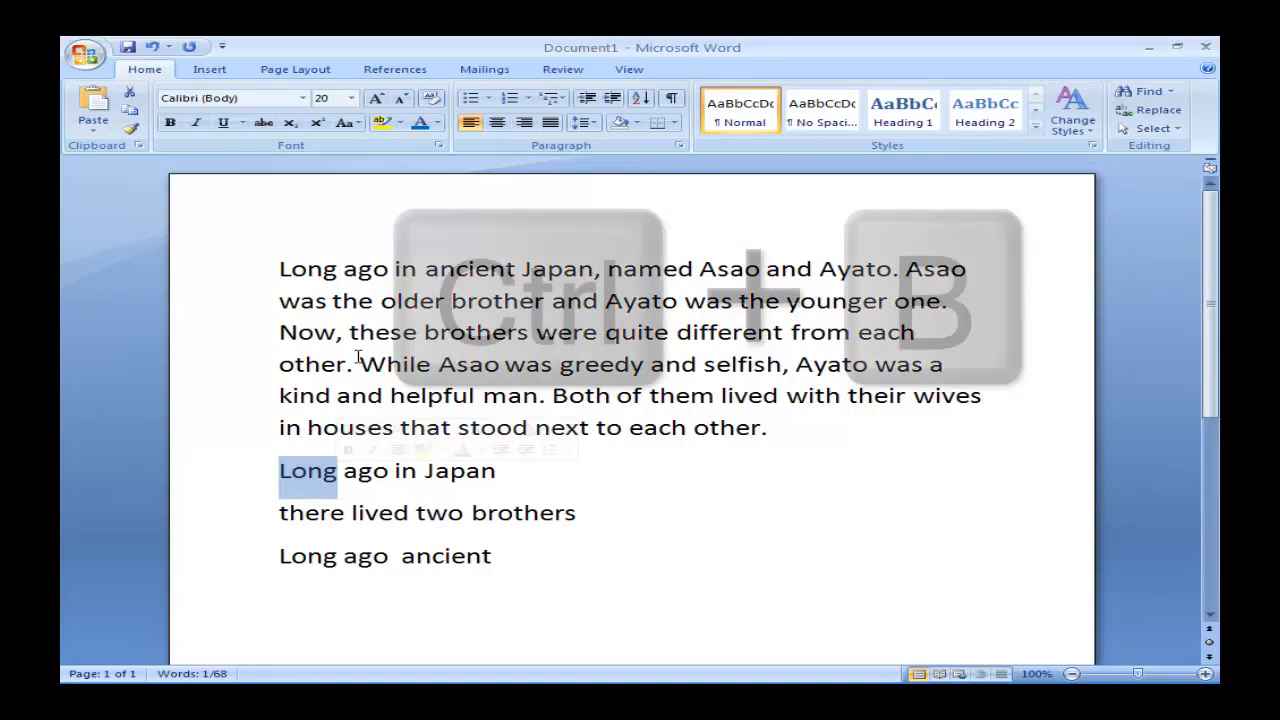
key(ctrl+b)
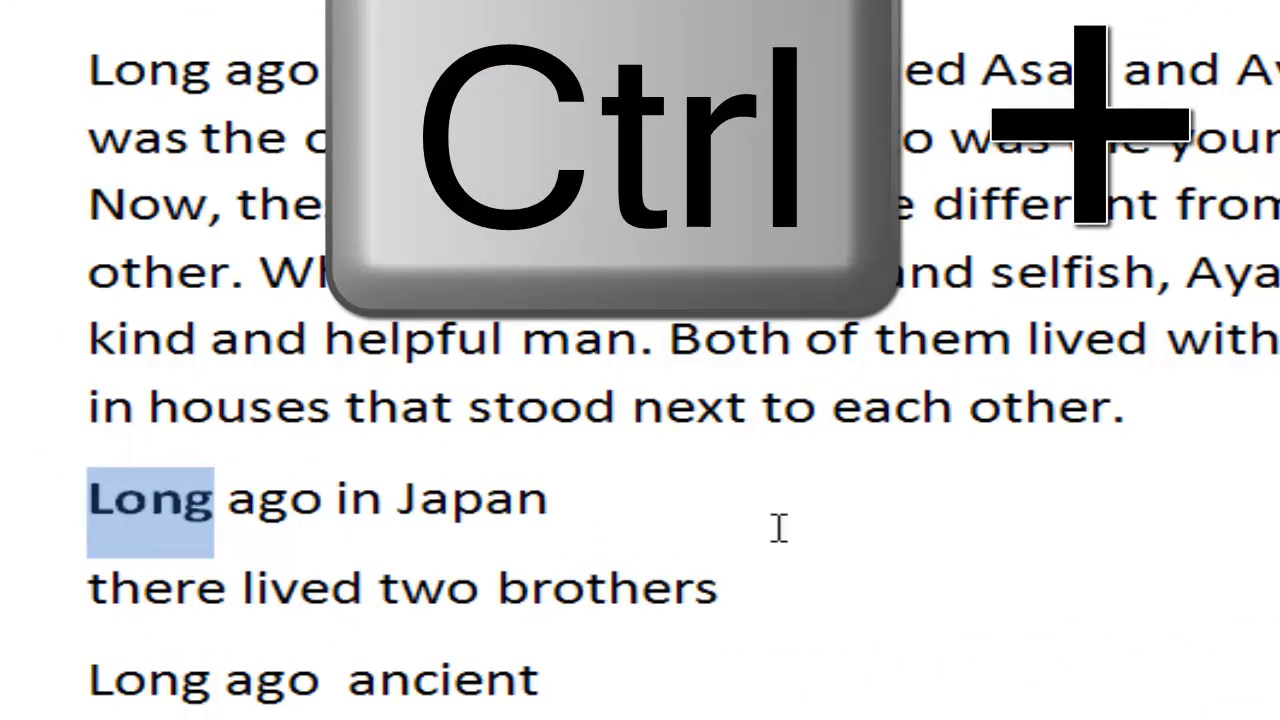
click(800, 525)
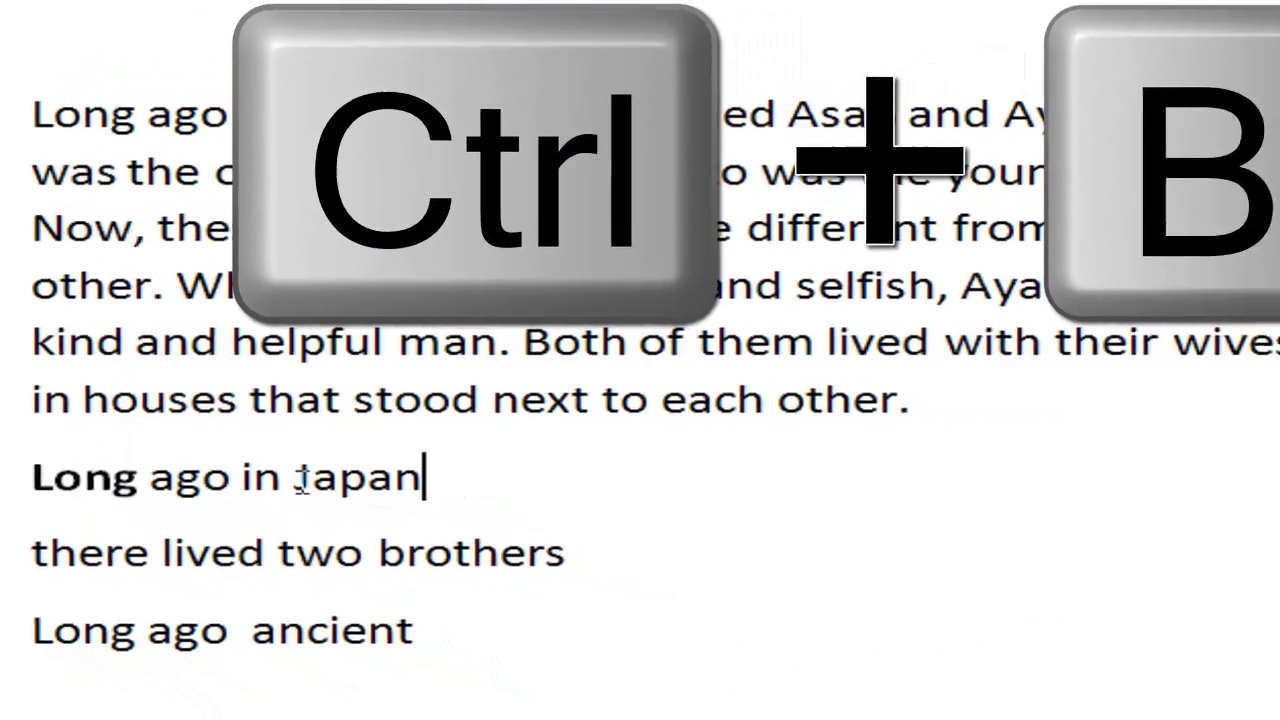
Underline the word "Japan" in the line "Long ago in Japan" below the paragraph
drag(301, 481, 414, 477)
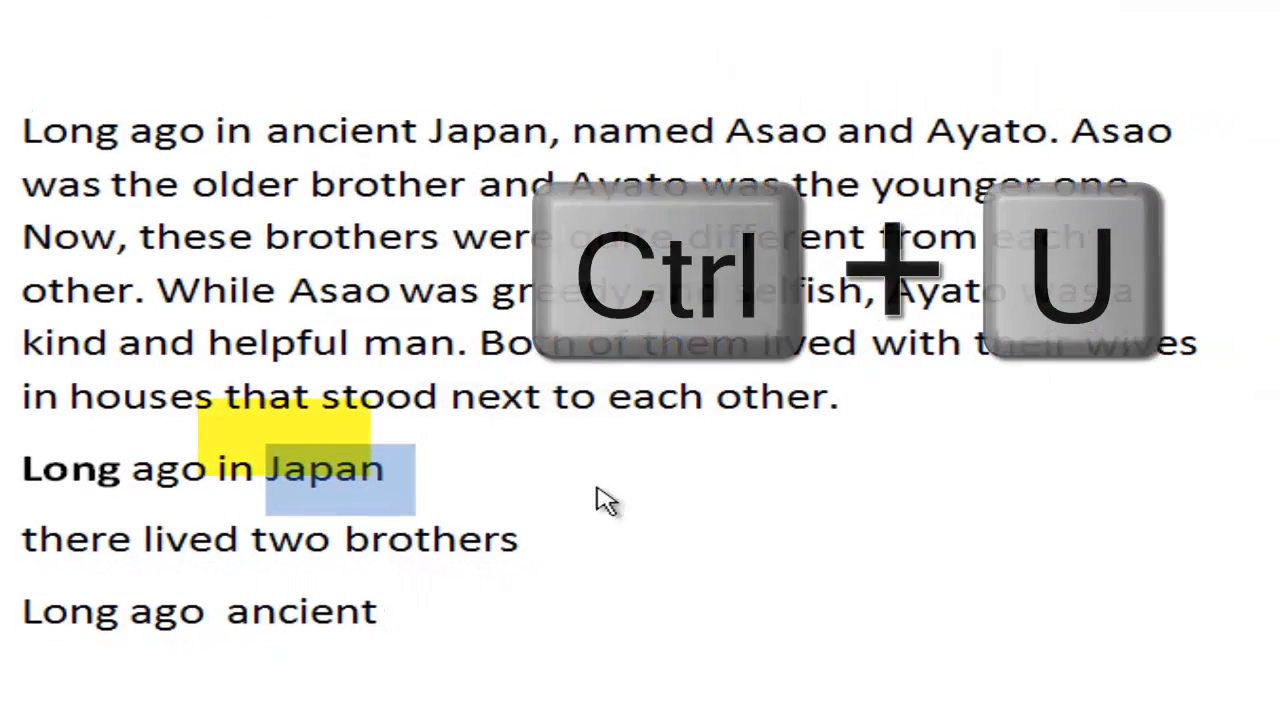
key(ctrl+u)
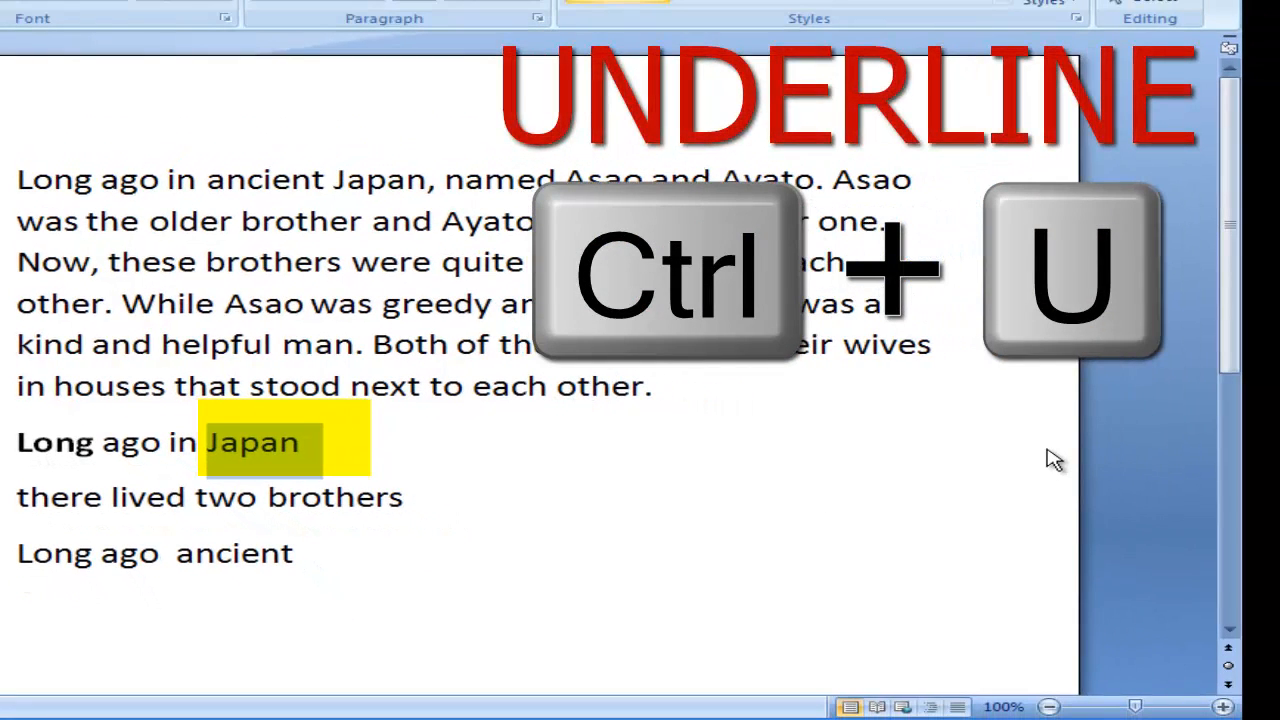
key(ctrl+u)
Italicize the word "brothers" in the line "there lived two brothers"
click(420, 494)
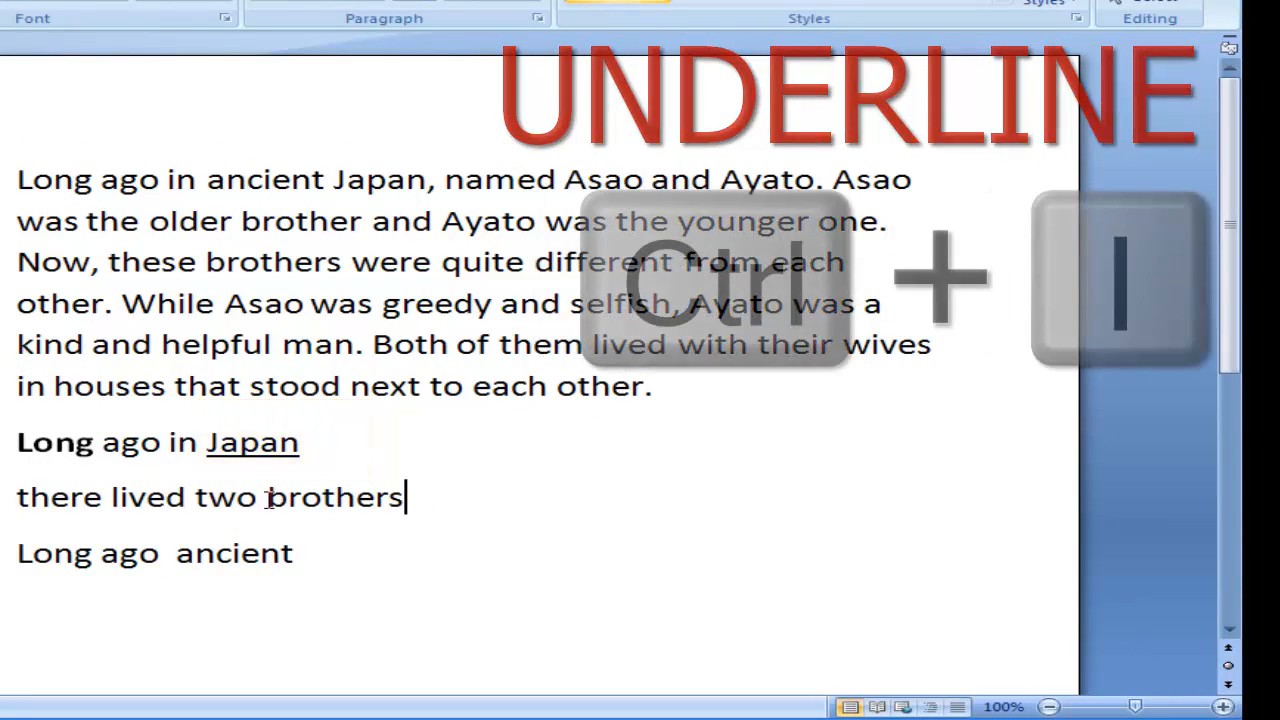
drag(268, 497, 423, 506)
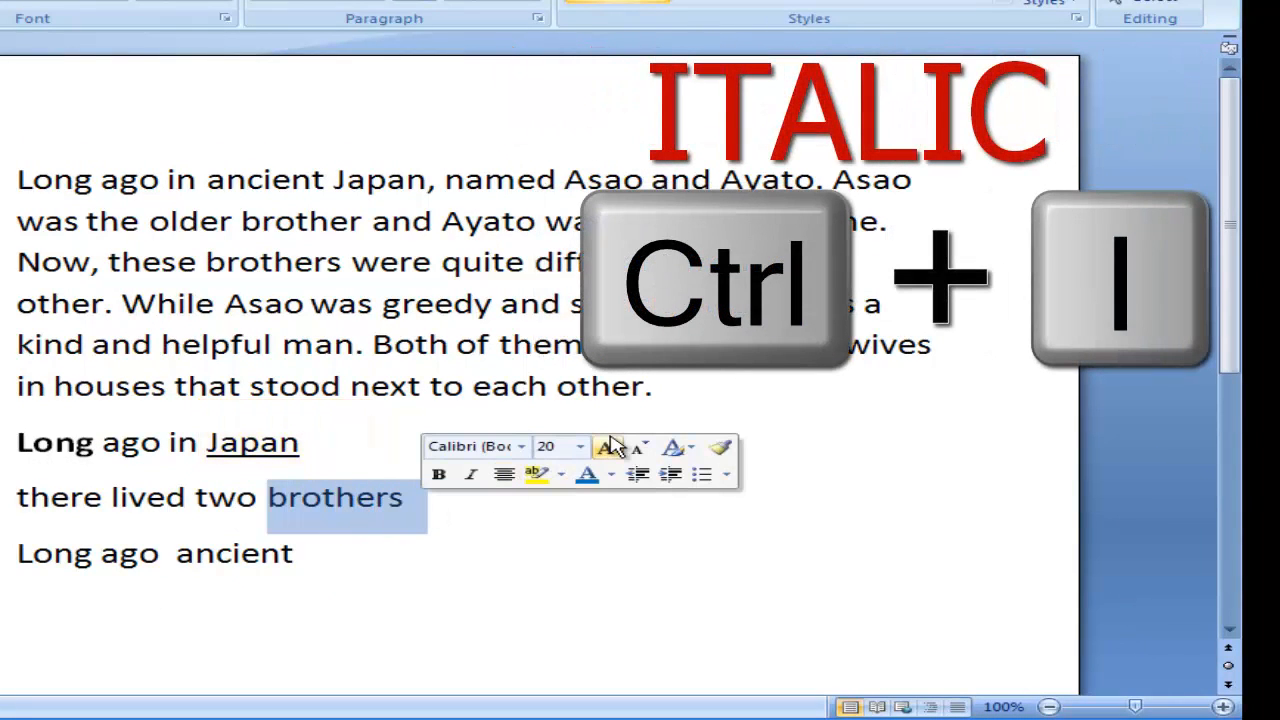
key(ctrl+i)
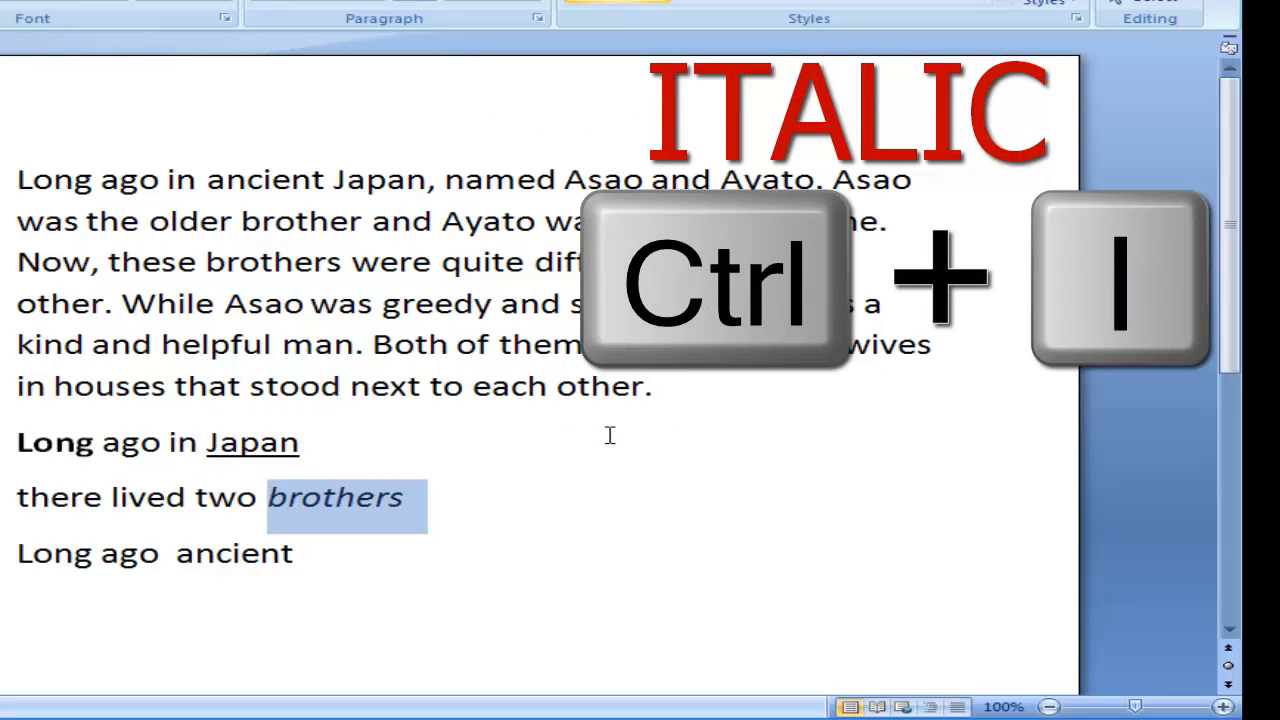